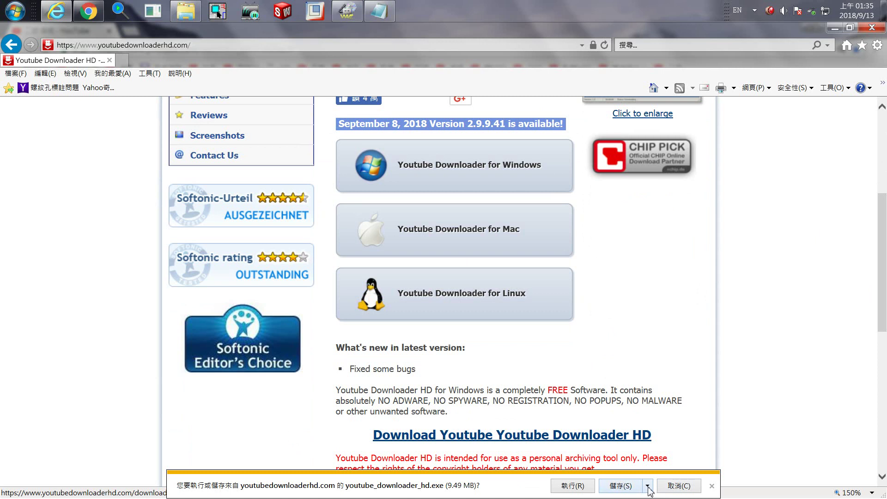
Save youtube_downloader_hd.exe into the C:\111\1-皓德--電腦課 folder and close the download site's browser window
left_click(648, 487)
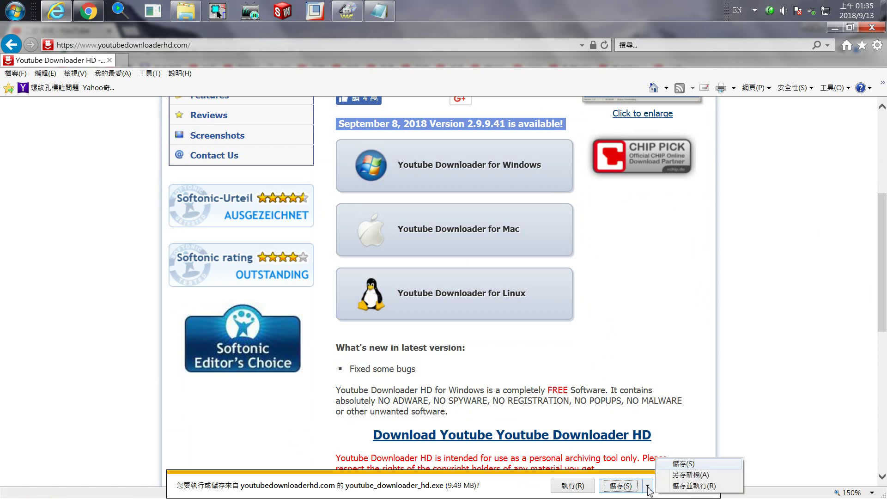
left_click(686, 475)
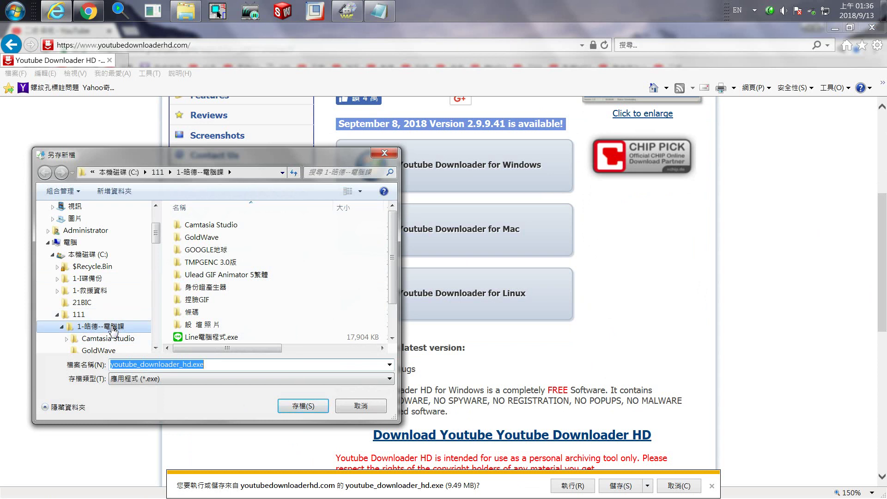
double_click(113, 327)
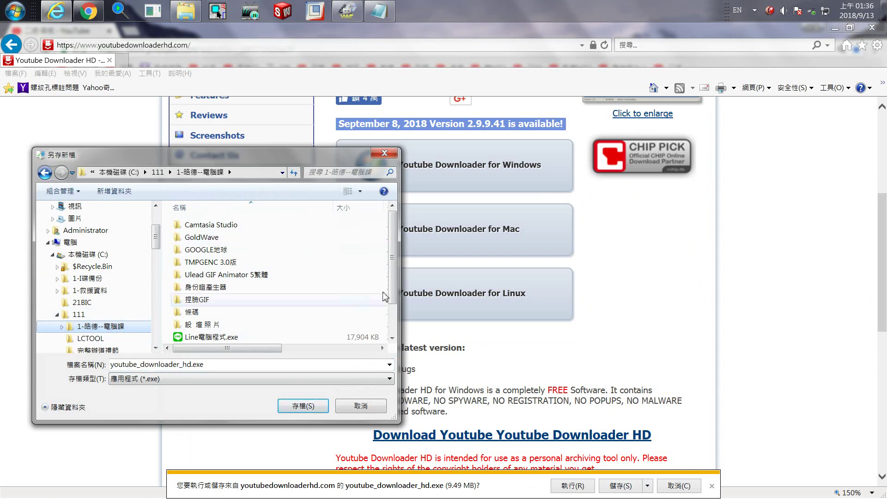
scroll(391, 291, "down", 1)
left_click(287, 409)
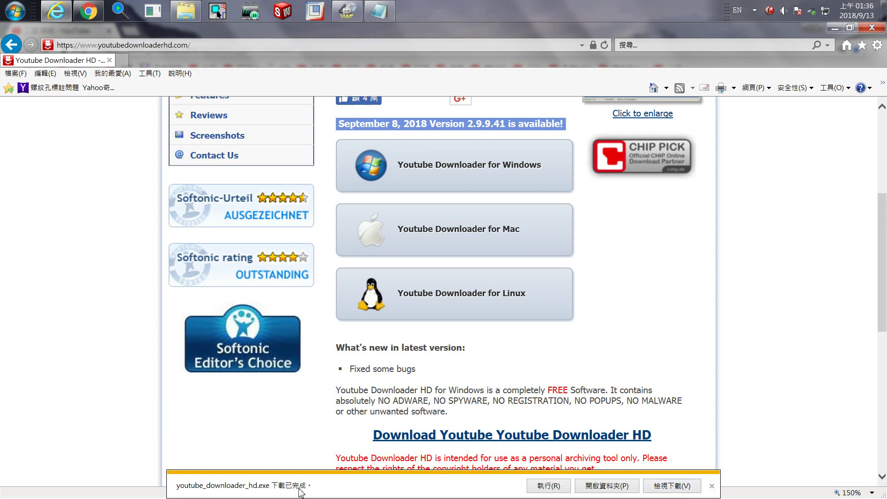
left_click(711, 488)
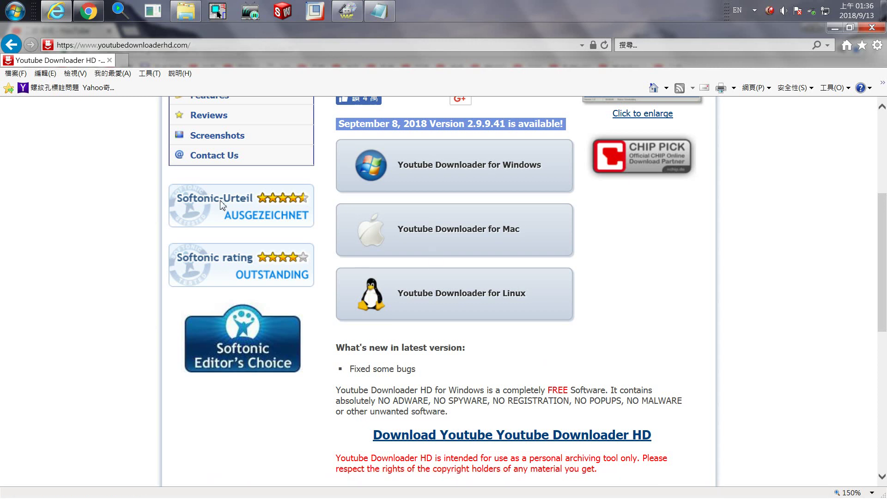
left_click(870, 28)
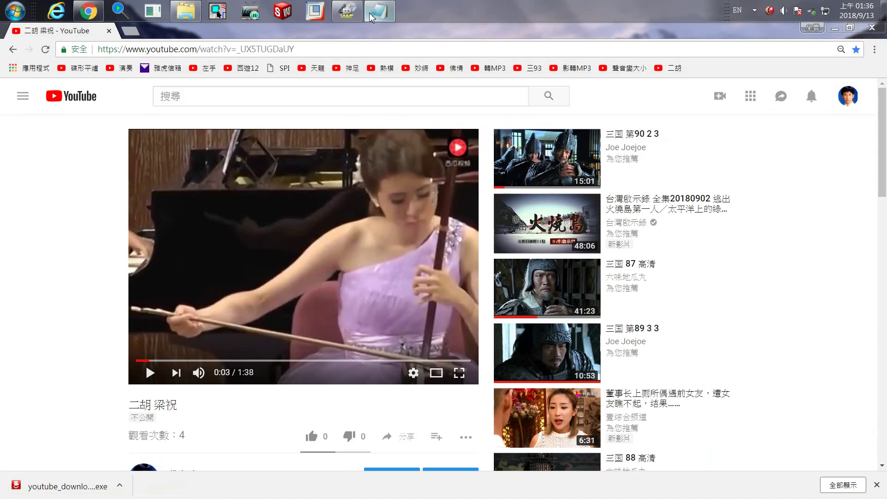
Run youtube_downloader_hd.exe from the C:\111\1-皓德--電腦課 folder in the file explorer, allowing it past the security warning
left_click(187, 19)
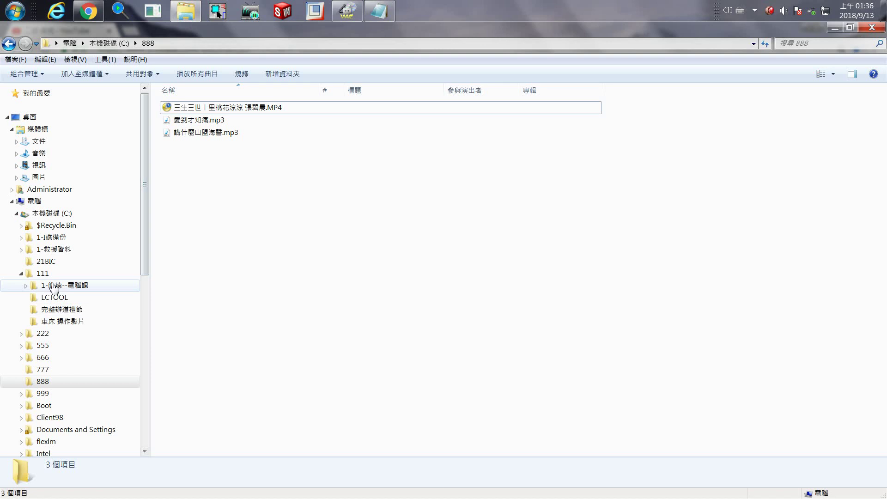
left_click(53, 286)
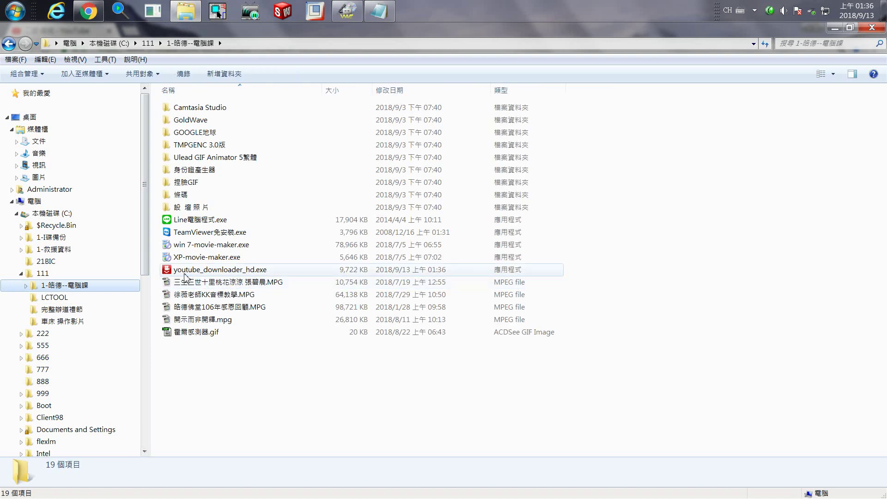
left_click(183, 280)
left_click(189, 272)
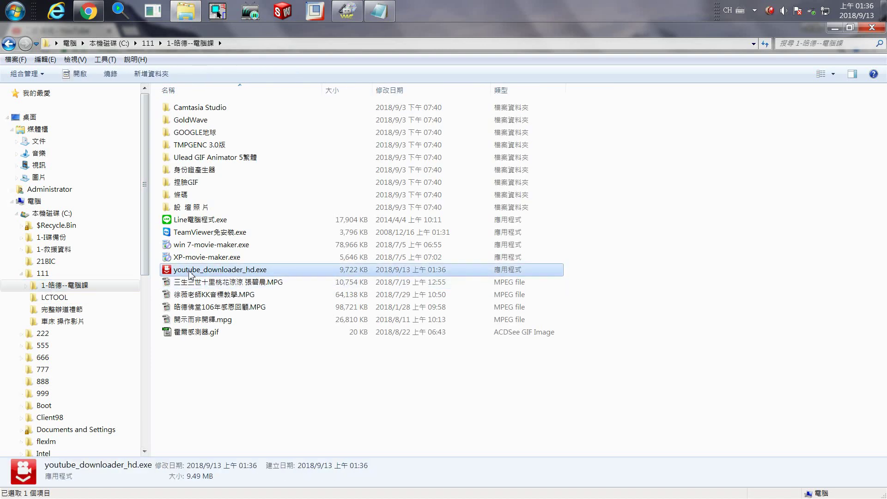
double_click(236, 271)
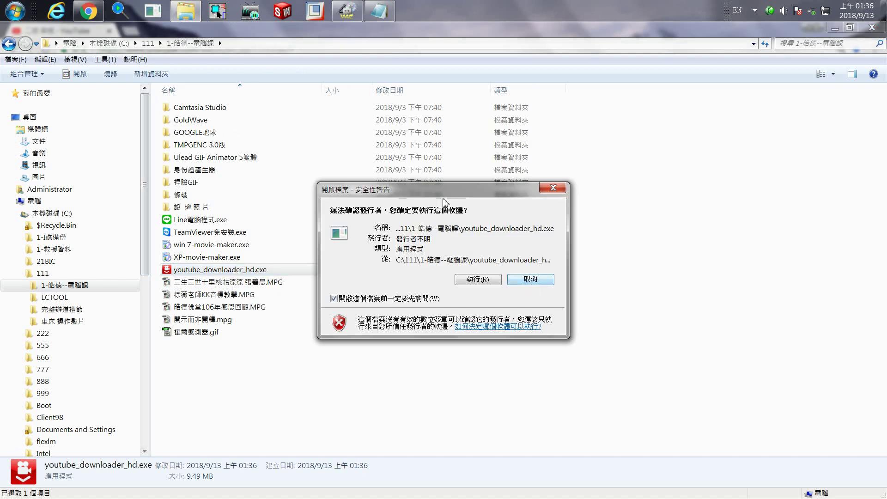
left_click_drag(445, 199, 426, 180)
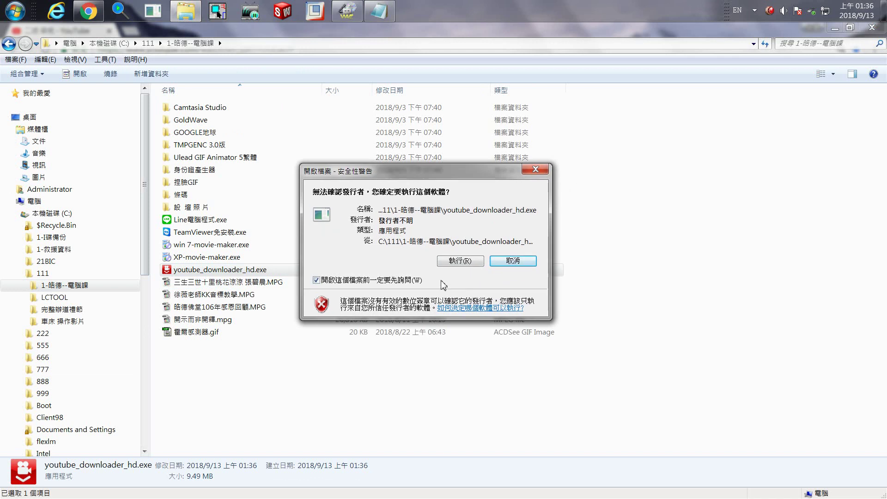
left_click(465, 262)
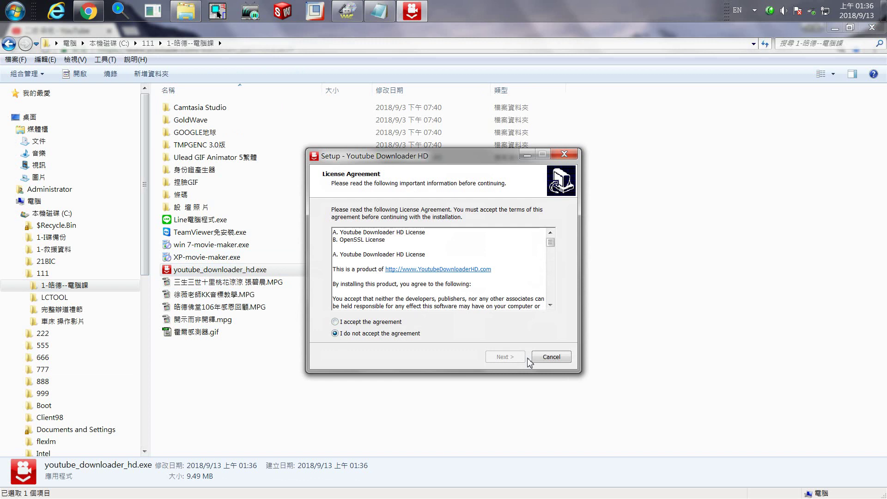
Accept the license agreement and install Youtube Downloader HD without a desktop shortcut
left_click(340, 324)
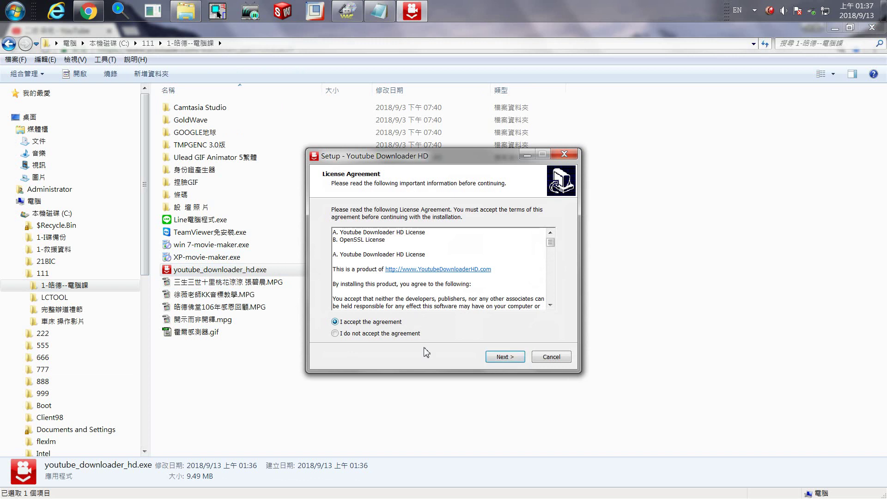
left_click(509, 360)
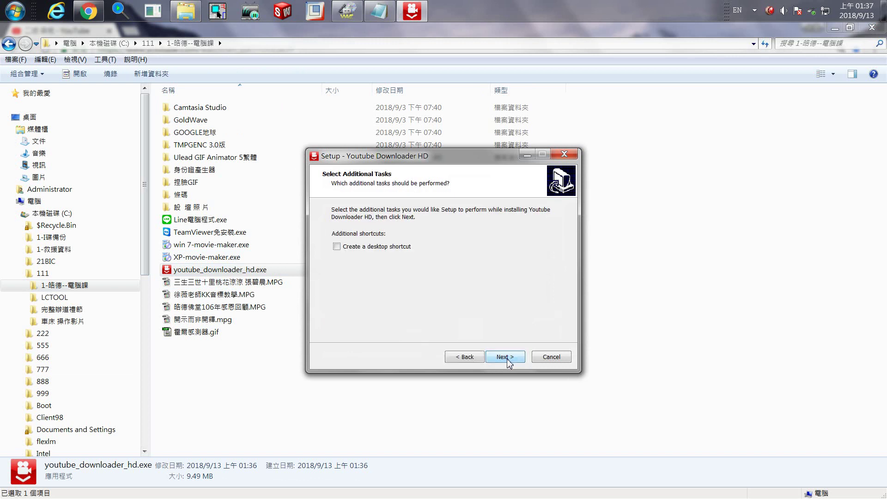
left_click(336, 247)
left_click(476, 359)
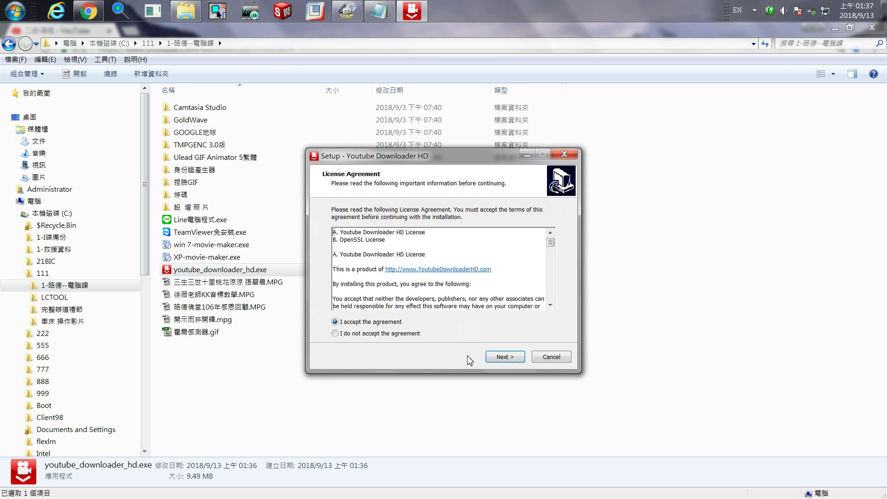
left_click(504, 360)
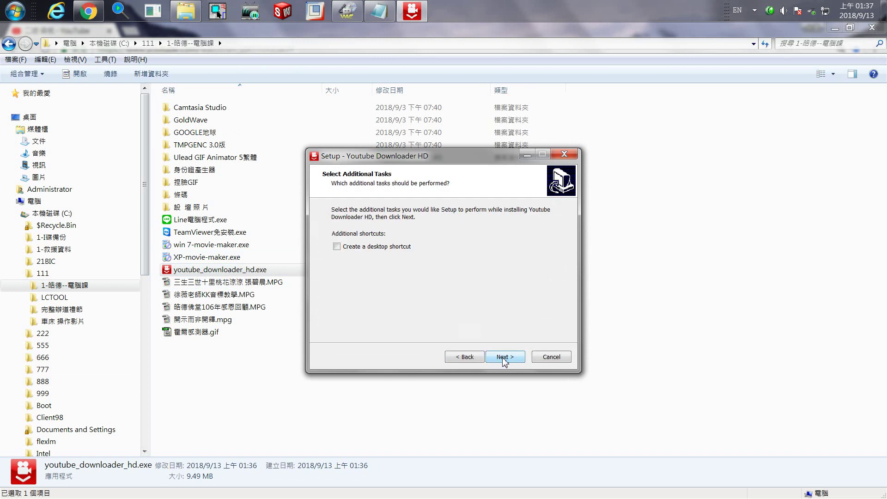
left_click(504, 360)
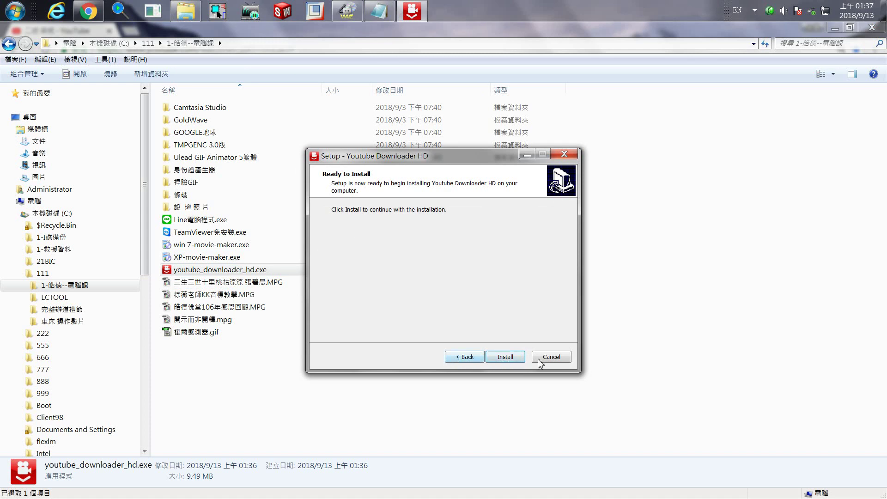
left_click(506, 361)
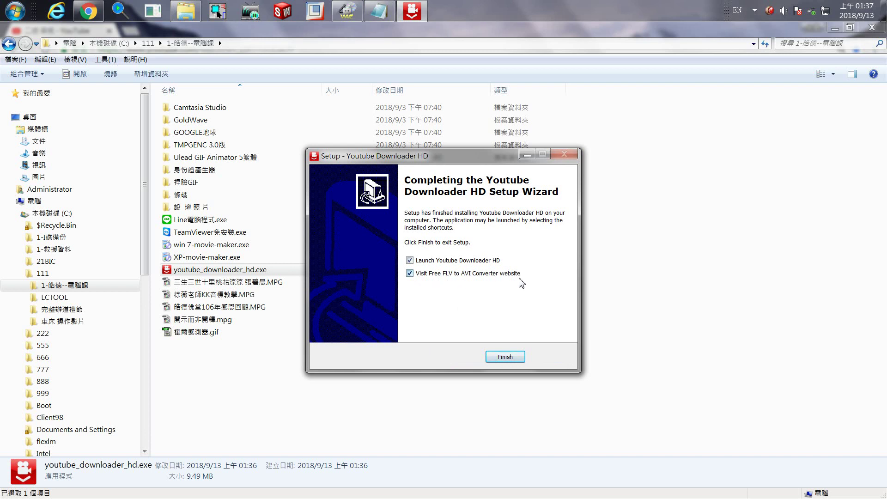
Finish the setup without launching Youtube Downloader HD or visiting the Free FLV to AVI Converter website
left_click(409, 274)
left_click(415, 262)
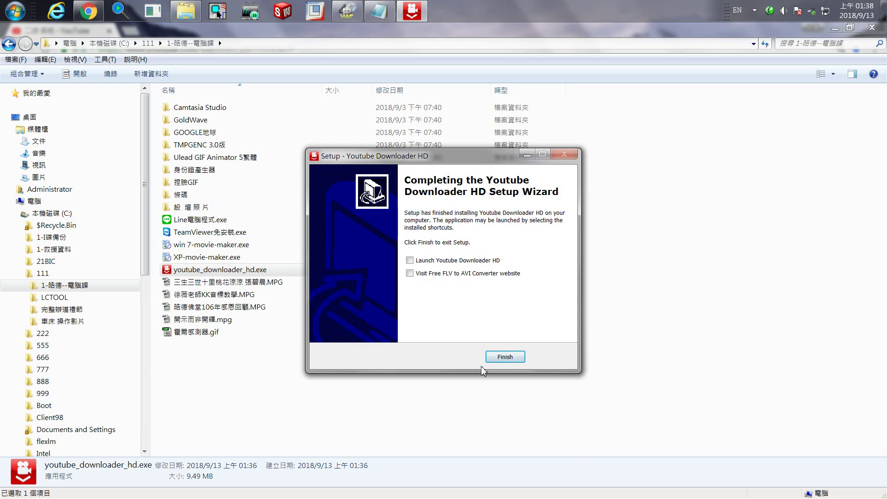
left_click(507, 362)
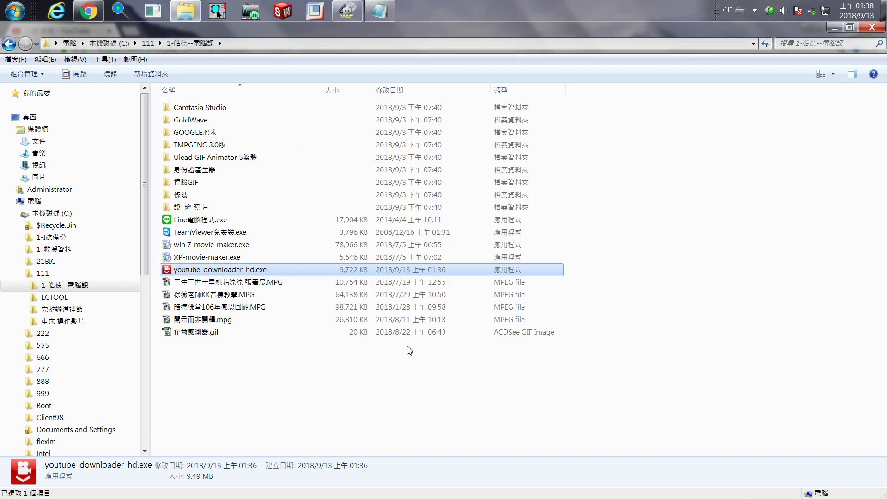
Delete the installer youtube_downloader_hd.exe from the 1-皓德--電腦課 folder
mouse_move(248, 273)
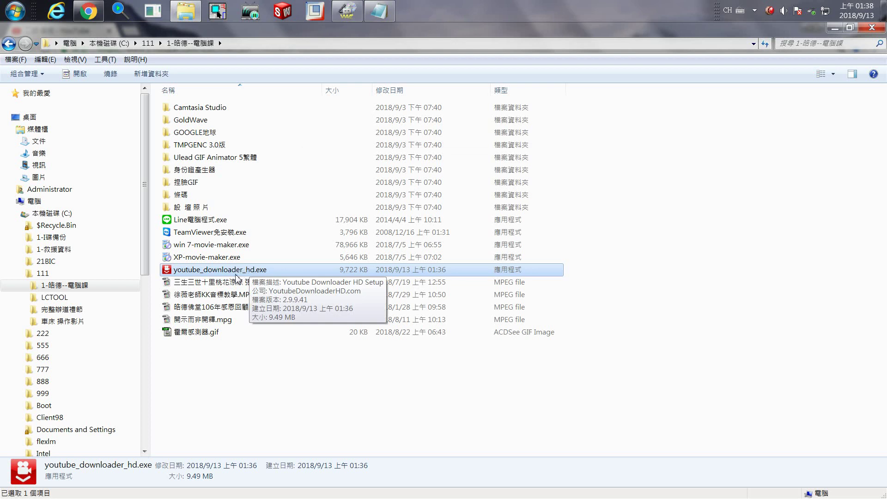
right_click(233, 272)
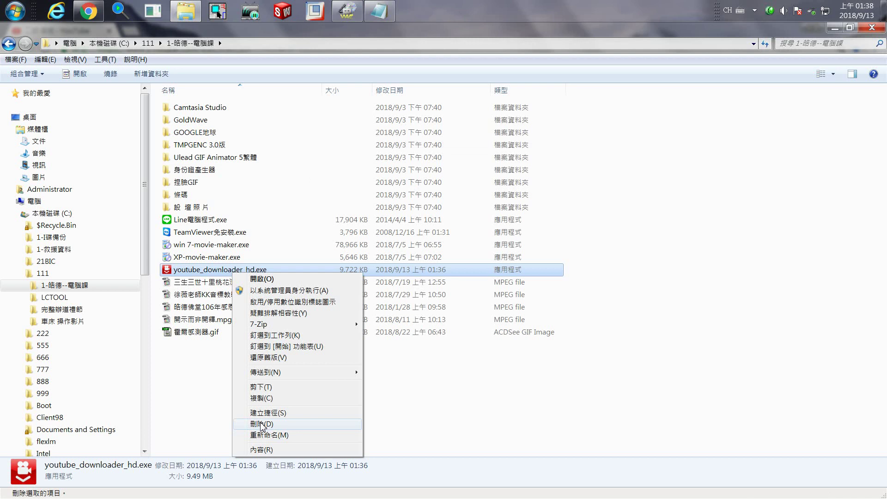
left_click(263, 424)
left_click(491, 307)
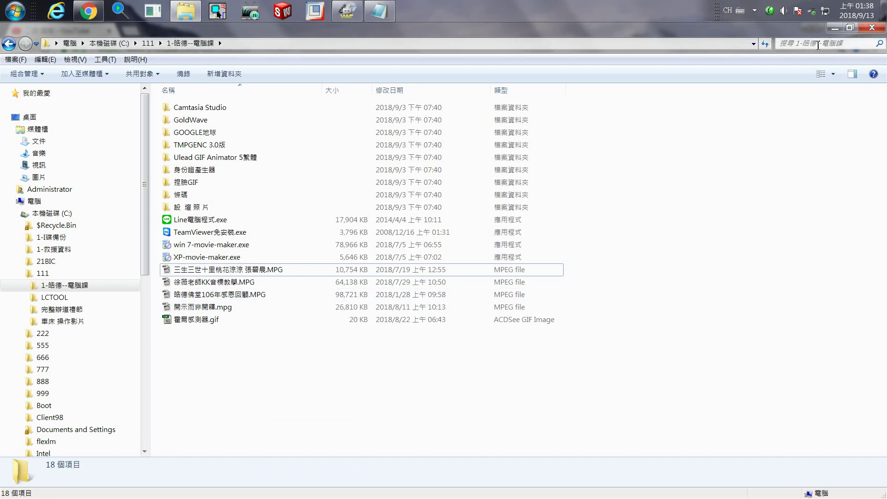
Launch the installed Youtube Downloader HD program and check it for updates
left_click(15, 10)
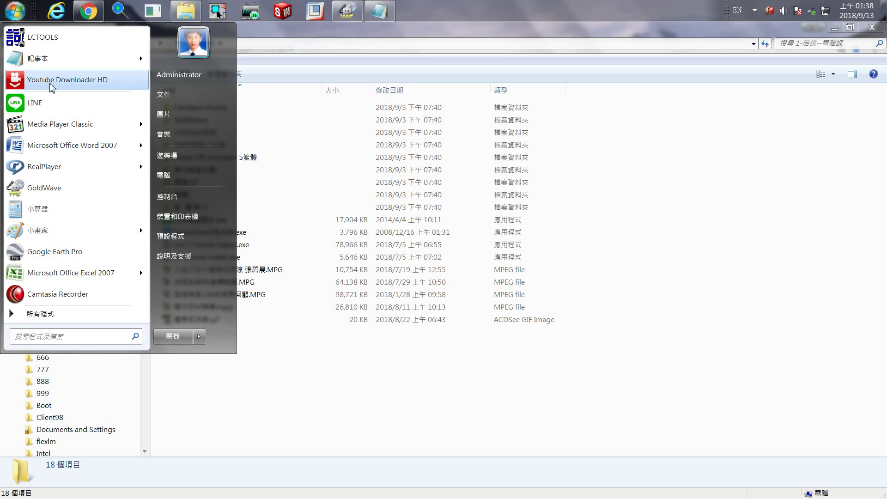
left_click(78, 81)
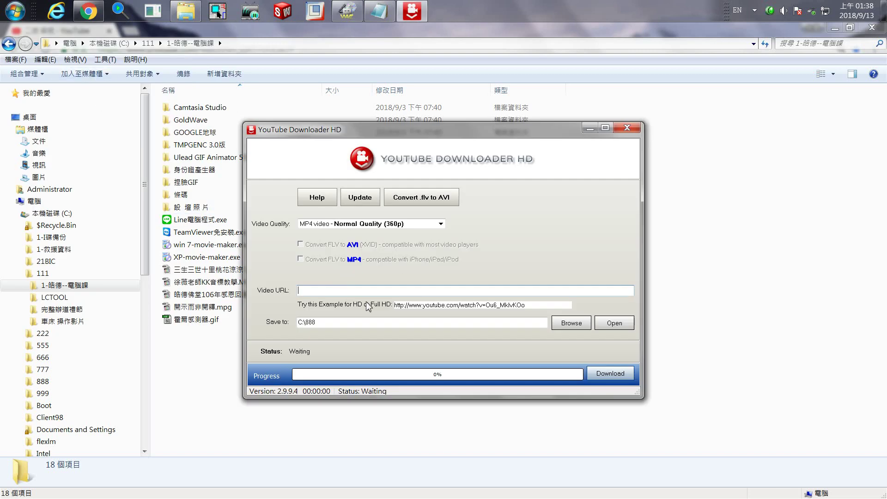
left_click_drag(408, 133, 389, 99)
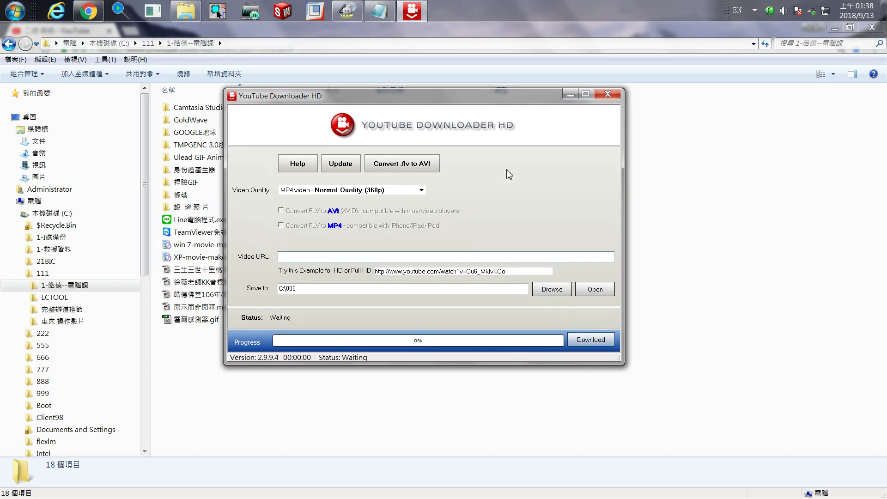
left_click(341, 166)
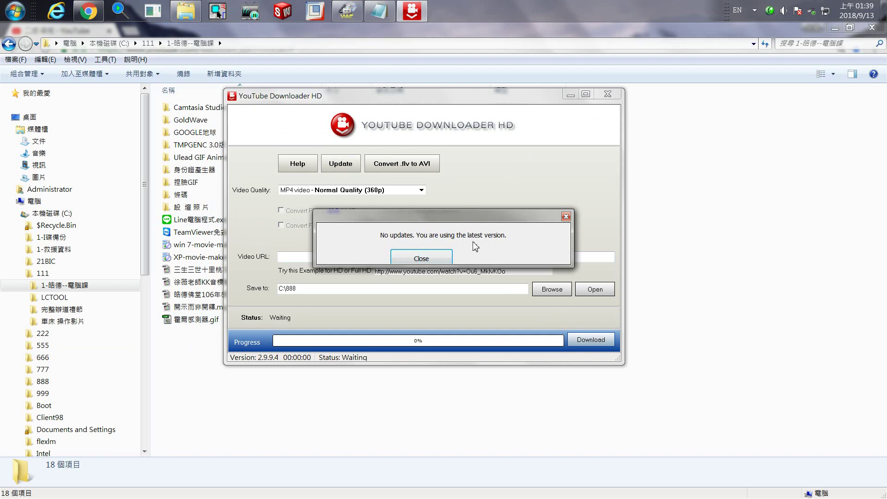
left_click(421, 260)
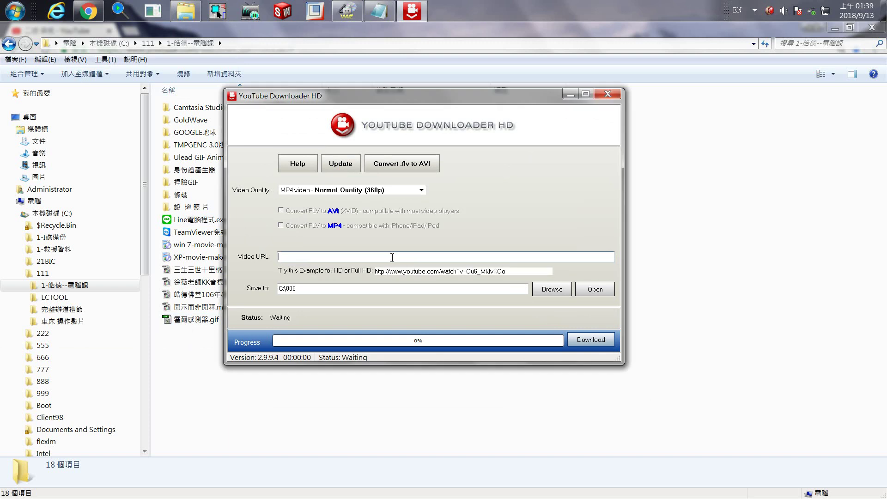
Try the FLV Low Quality 240p video setting with the AVI and MP4 conversion options, ending on MP4 conversion
left_click(421, 193)
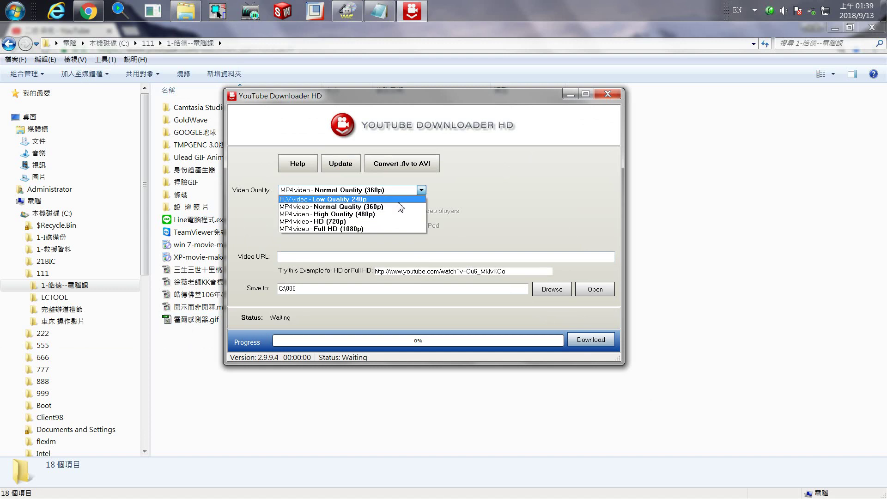
left_click(399, 200)
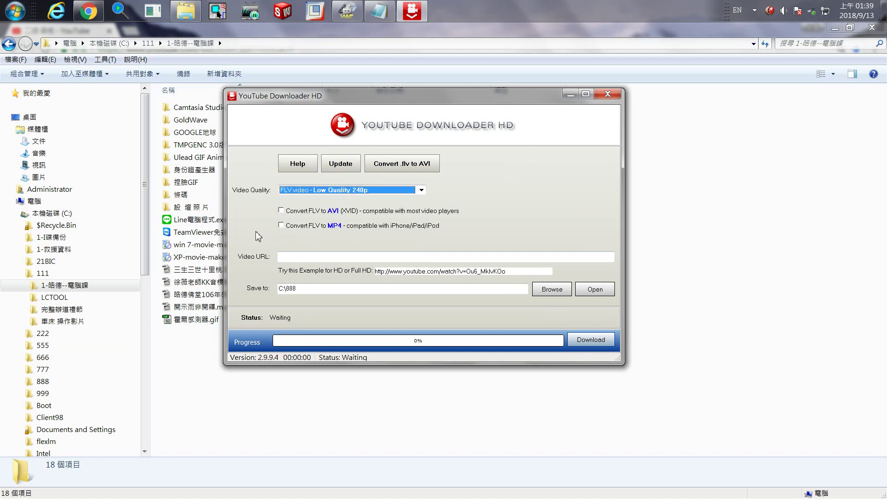
left_click(281, 226)
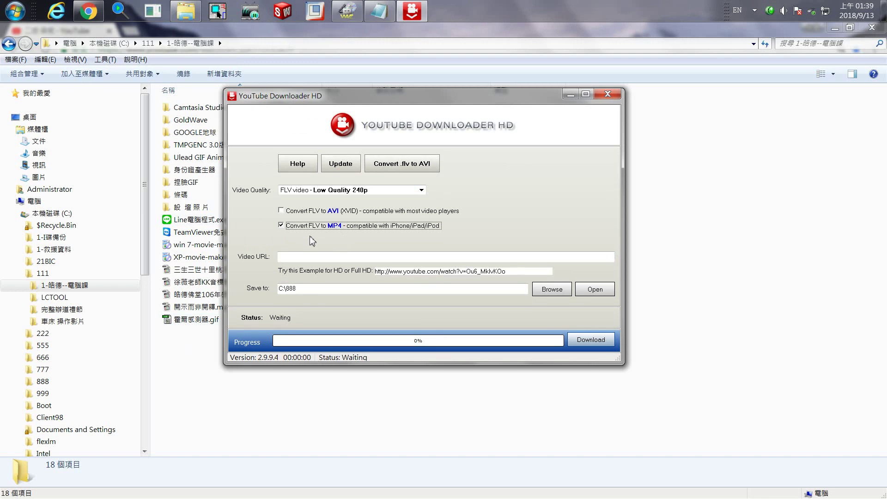
left_click(280, 225)
left_click(301, 254)
left_click(285, 230)
left_click(285, 212)
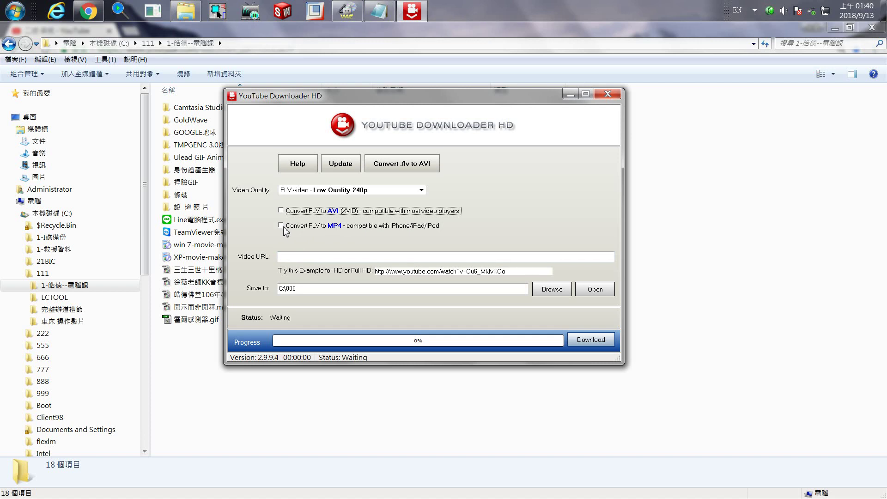
left_click(282, 226)
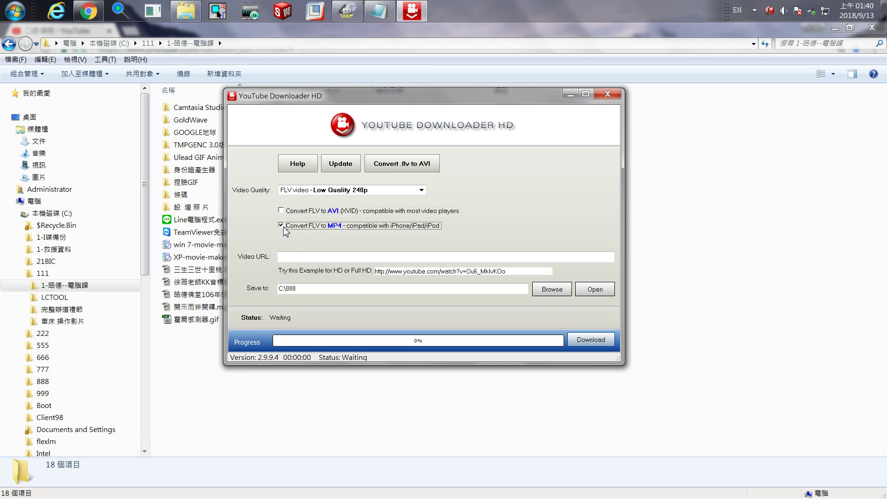
Set the video quality to MP4 Normal Quality (360p)
left_click(421, 190)
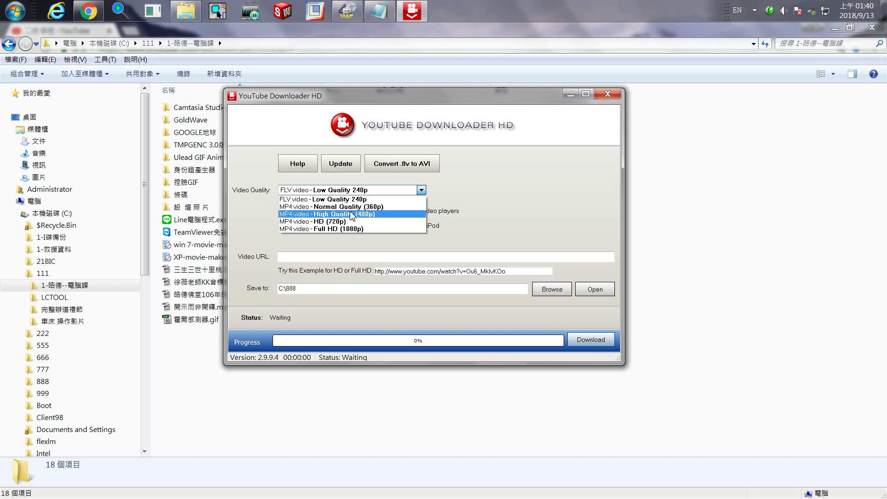
left_click(382, 206)
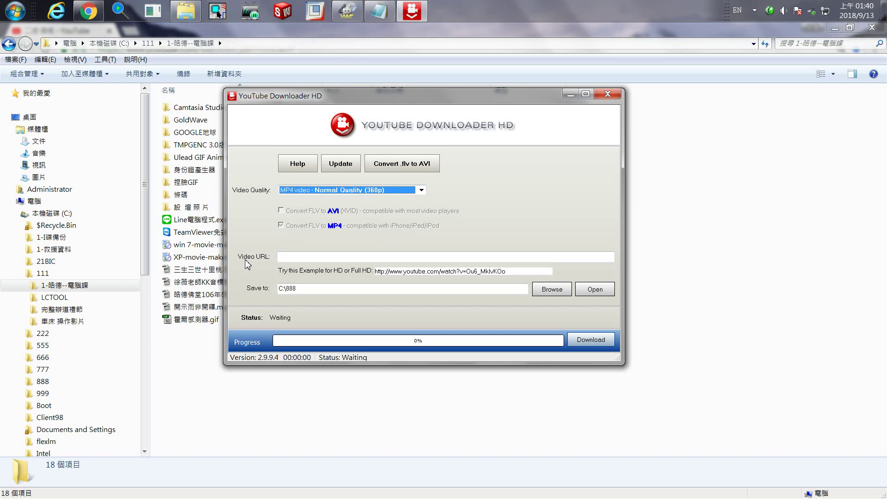
Switch to Chrome, play the 二胡 梁祝 YouTube video, copy its web address and pause the playback
left_click(292, 257)
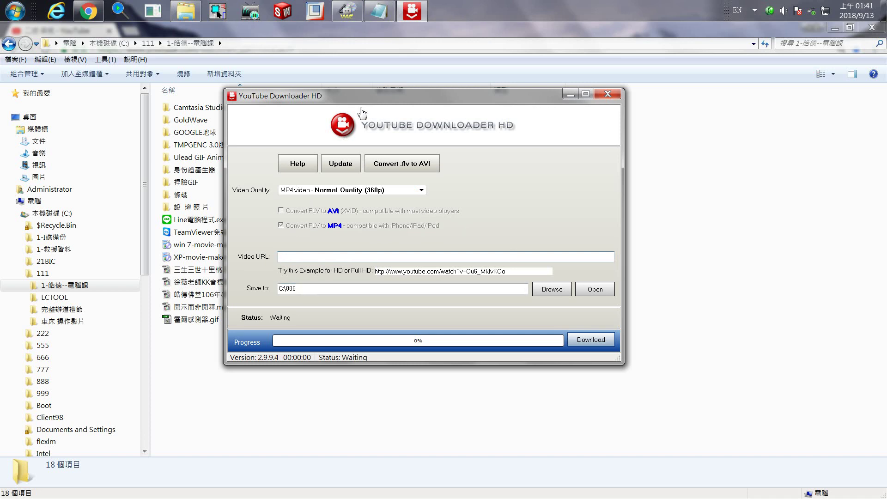
mouse_move(87, 21)
left_click(88, 87)
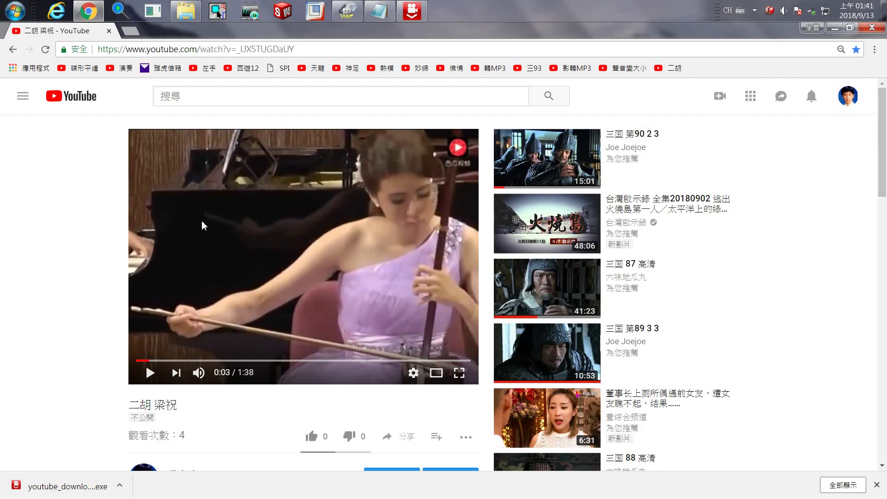
left_click(223, 193)
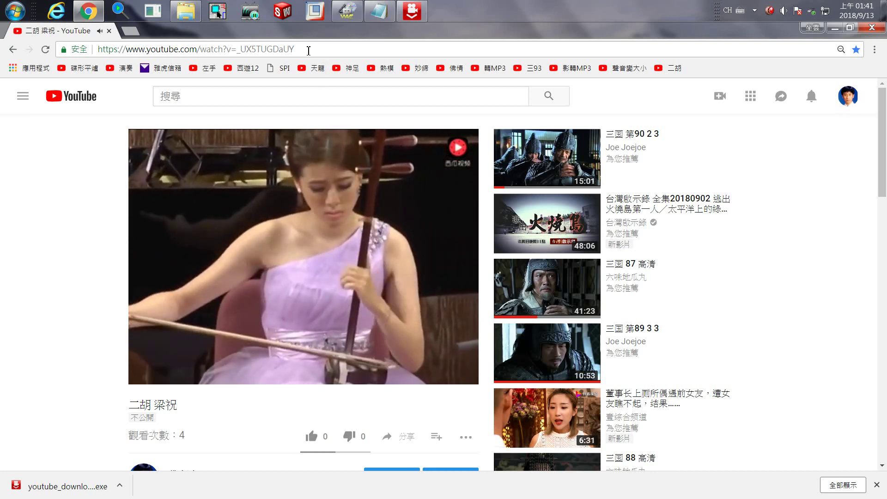
left_click(306, 52)
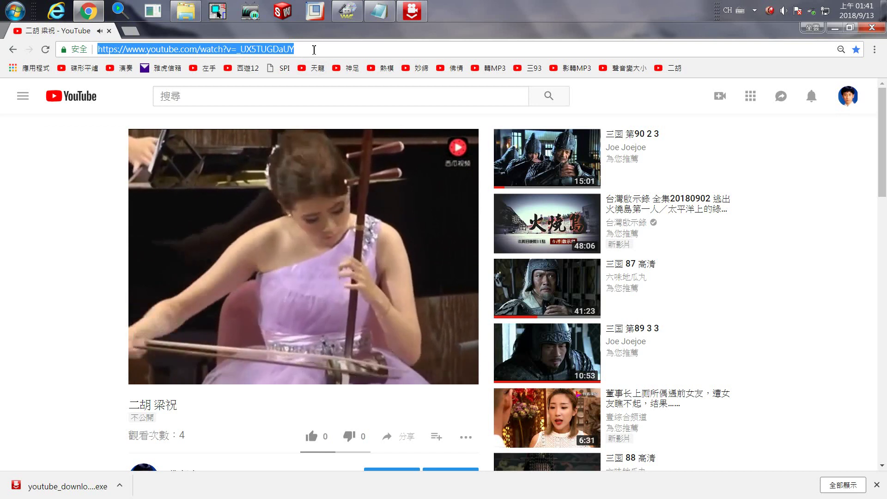
right_click(218, 50)
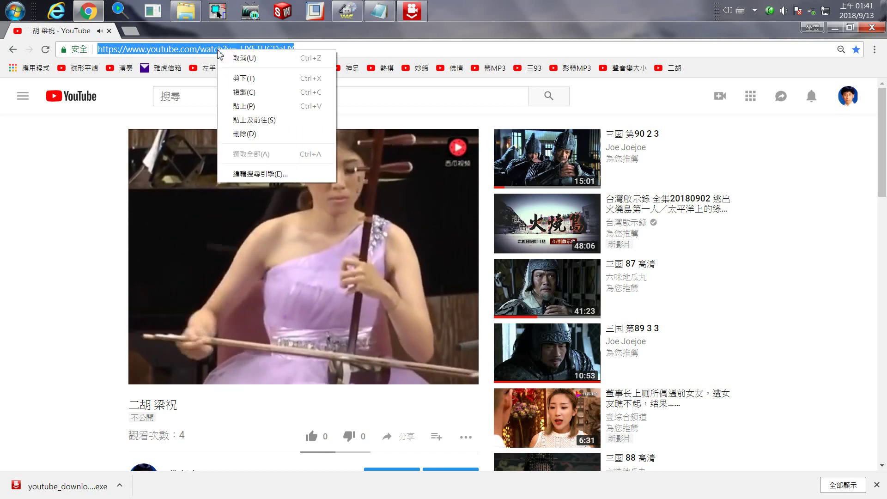
left_click(244, 92)
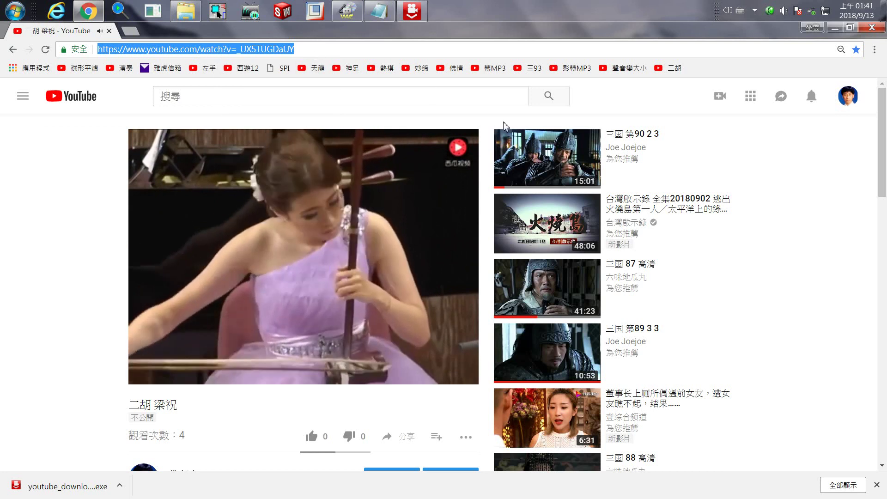
left_click(371, 245)
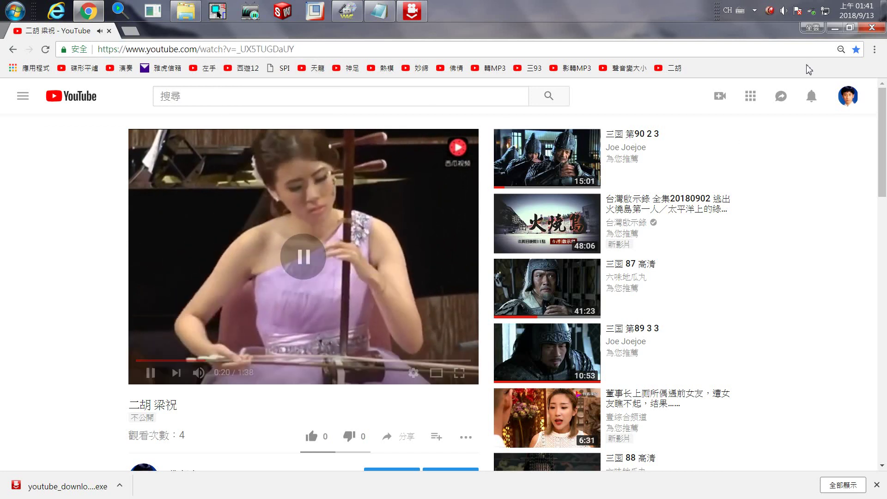
left_click(835, 28)
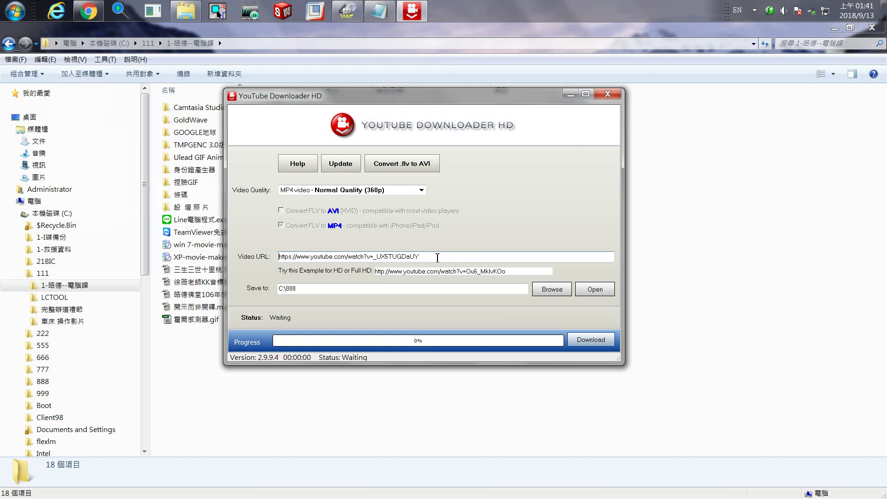
left_click_drag(420, 258, 278, 257)
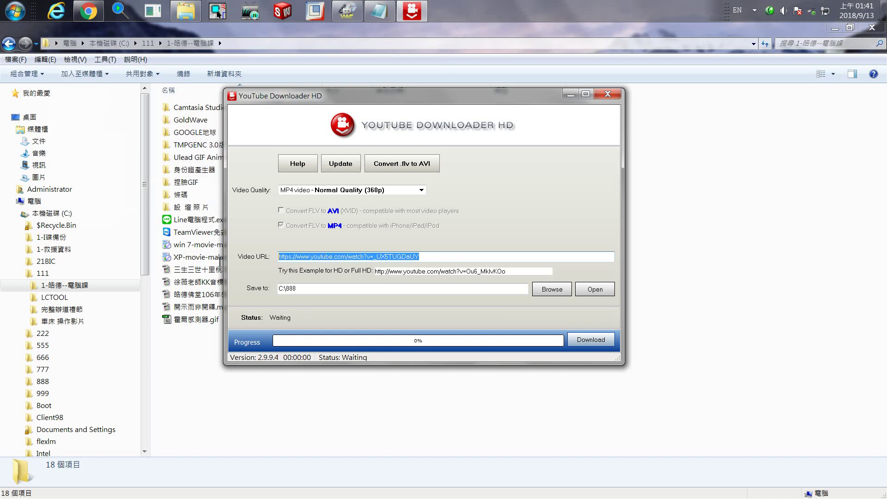
right_click(387, 258)
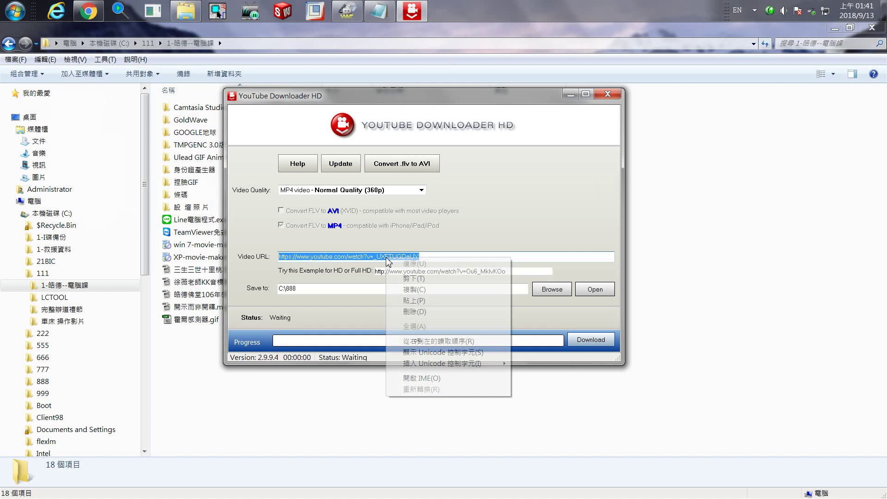
left_click(410, 301)
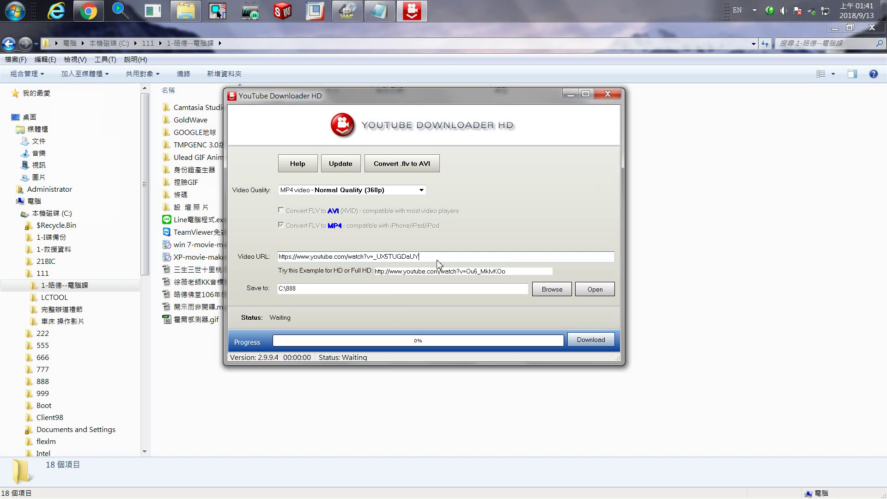
Set the save location for downloads to the folder C:\777
left_click(317, 294)
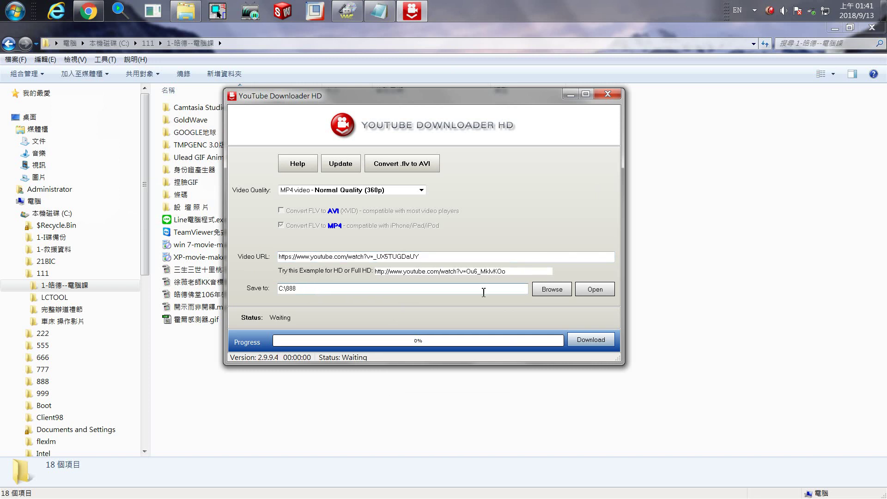
left_click(552, 291)
left_click(392, 383)
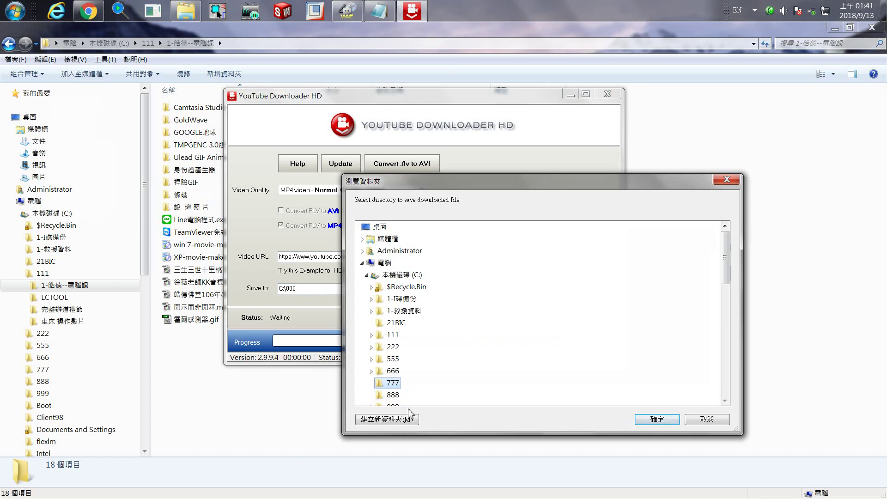
left_click(395, 395)
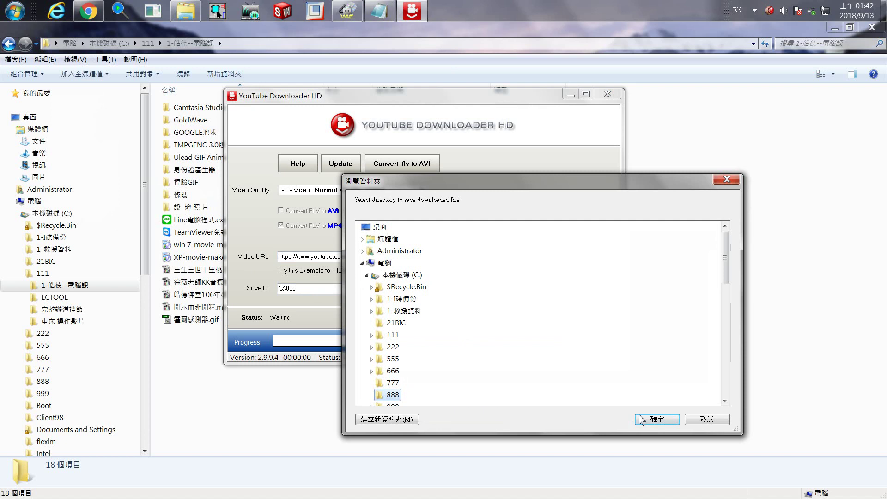
left_click(397, 384)
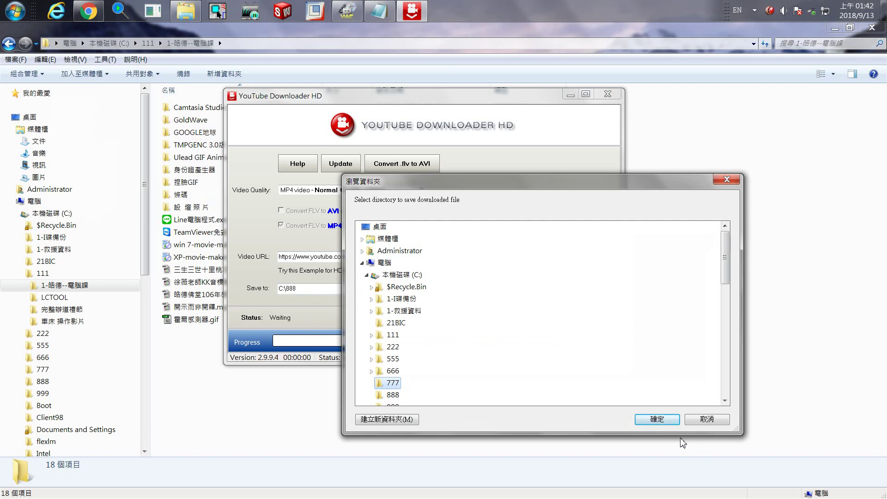
left_click(656, 419)
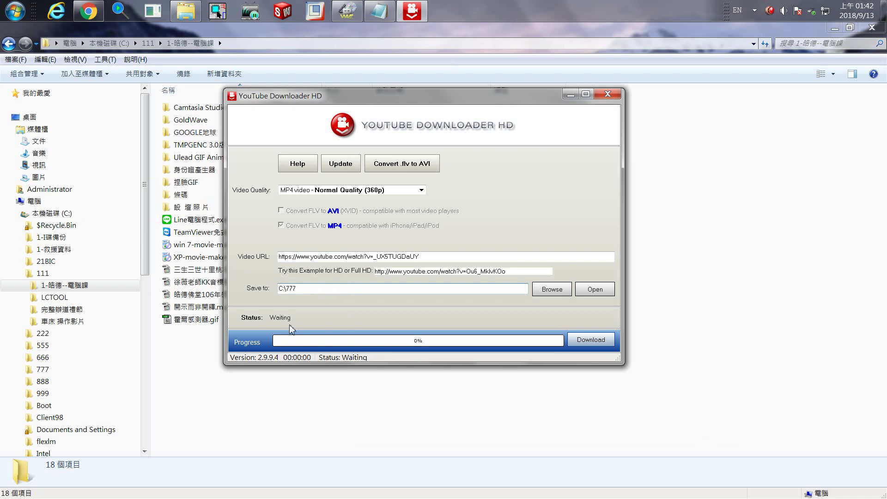
Download the 二胡 梁祝 video and dismiss the completion notice
left_click(585, 342)
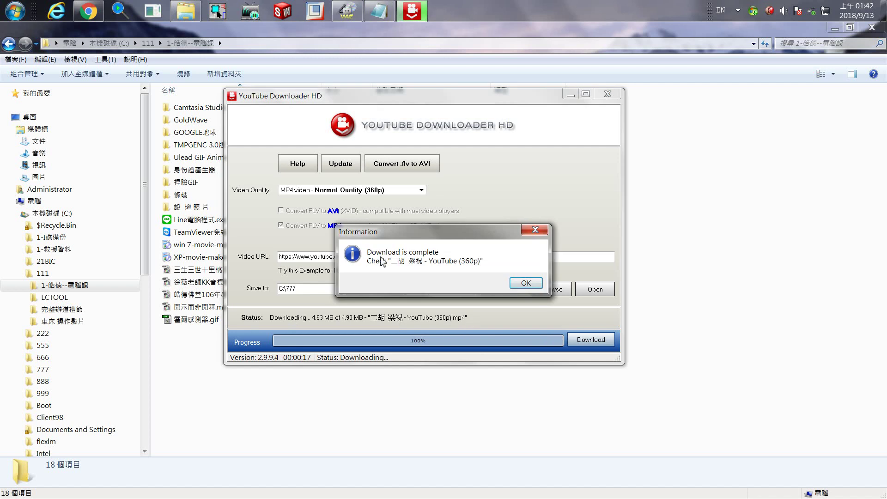
left_click(525, 283)
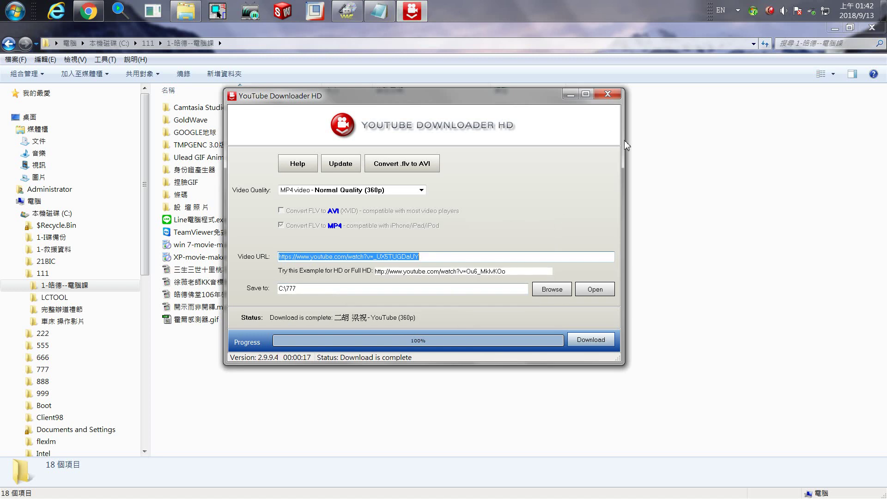
left_click(608, 95)
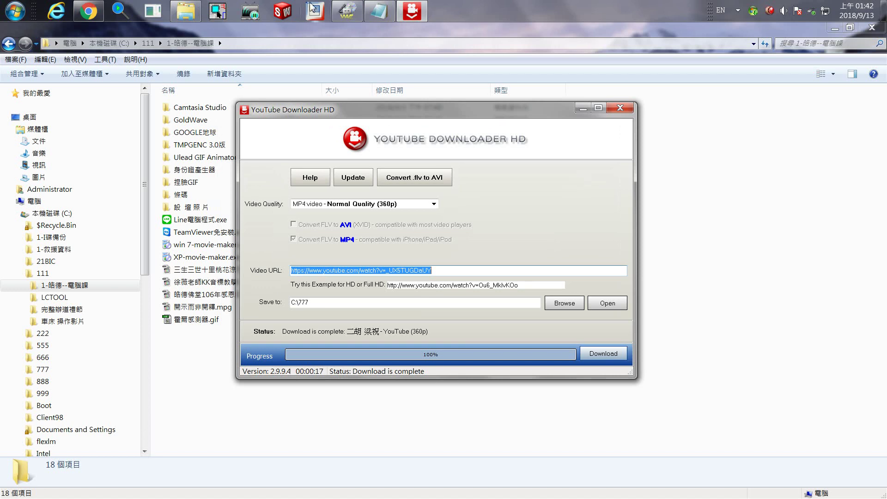
Switch to Chrome, look at YouTube's search box and video upload page, and return to the paused 二胡 梁祝 video
left_click(88, 10)
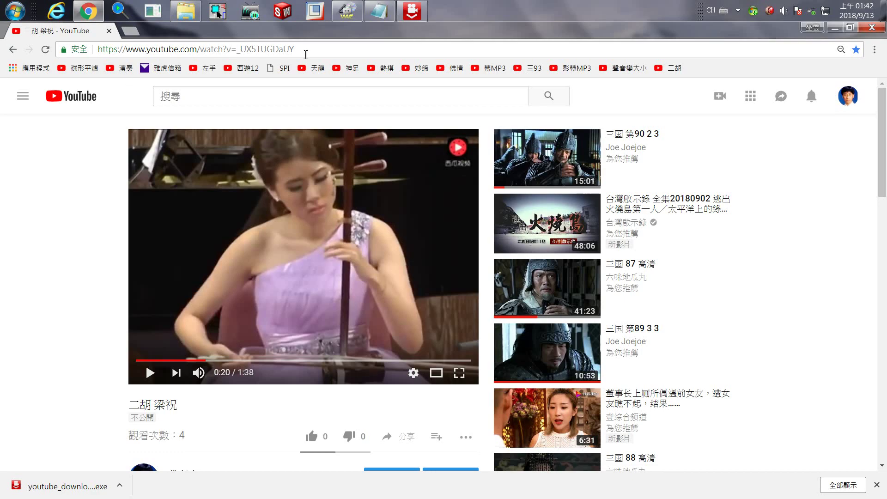
left_click(310, 49)
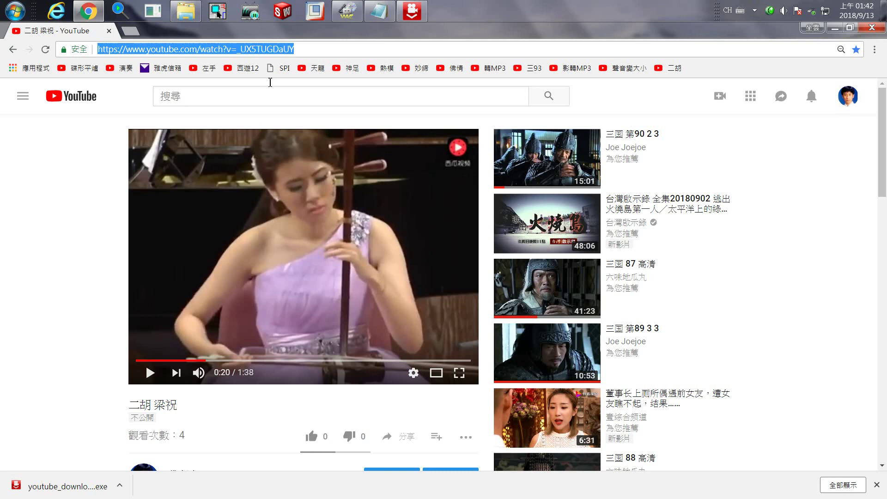
left_click(188, 99)
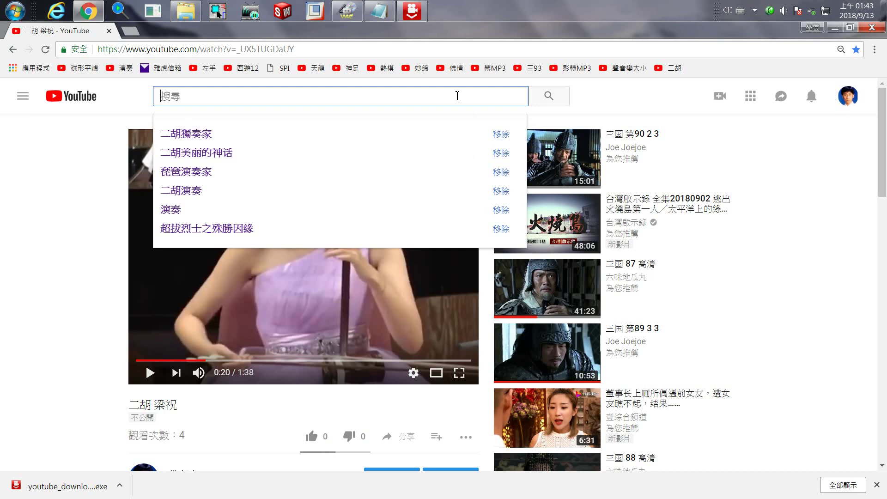
left_click(721, 98)
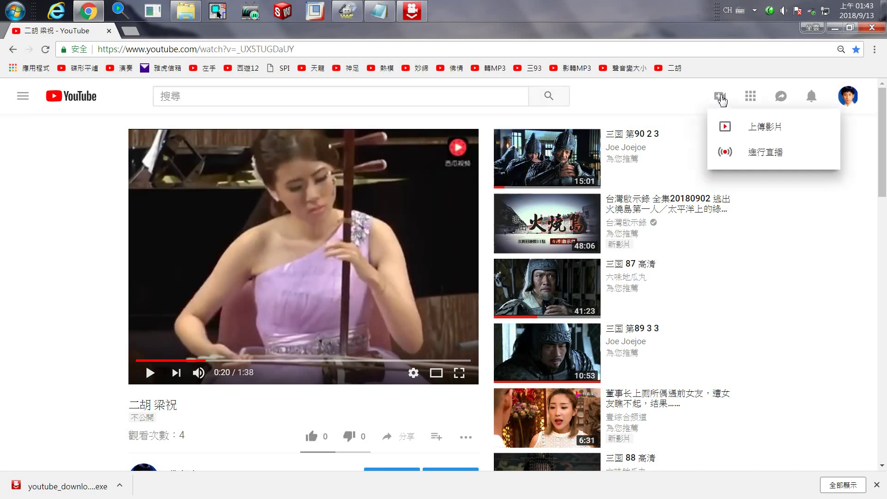
left_click(756, 135)
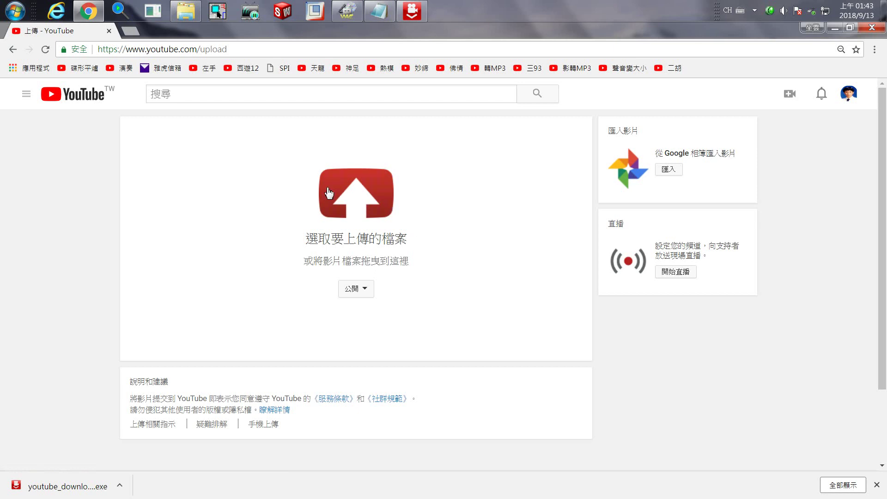
left_click(13, 49)
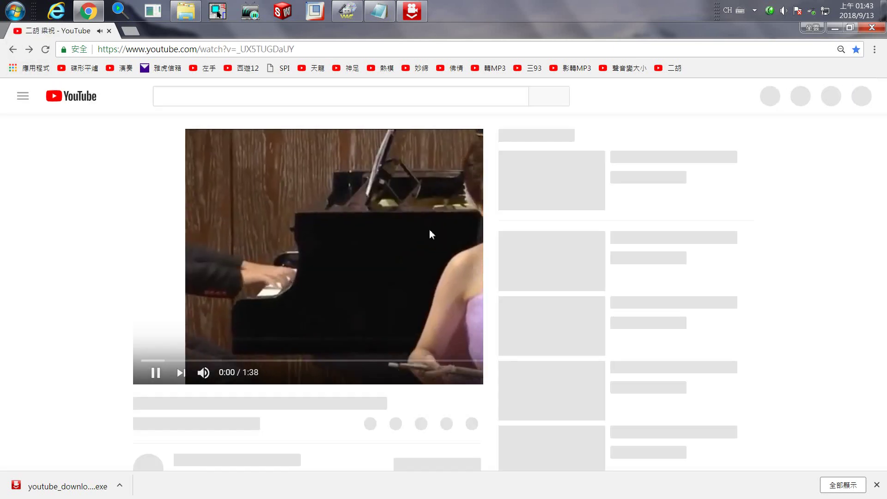
left_click(381, 226)
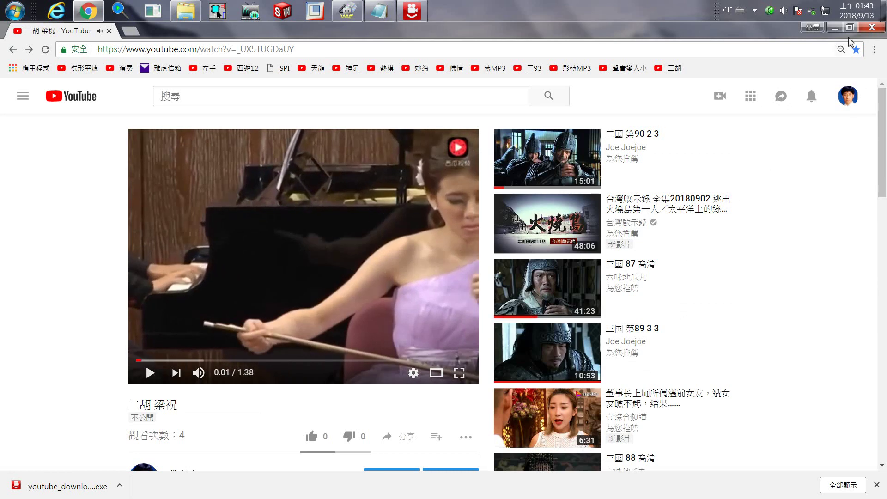
Close YouTube Downloader HD and open the 777 folder on drive C in the file explorer
left_click(832, 29)
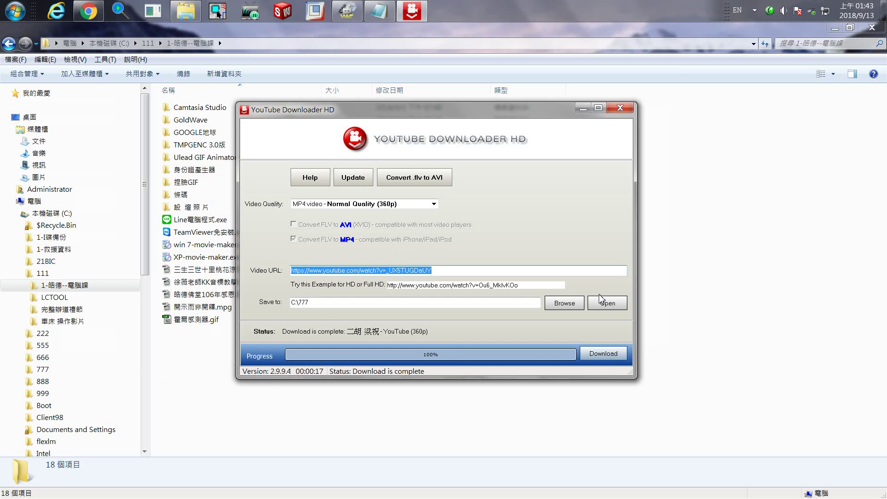
left_click(623, 110)
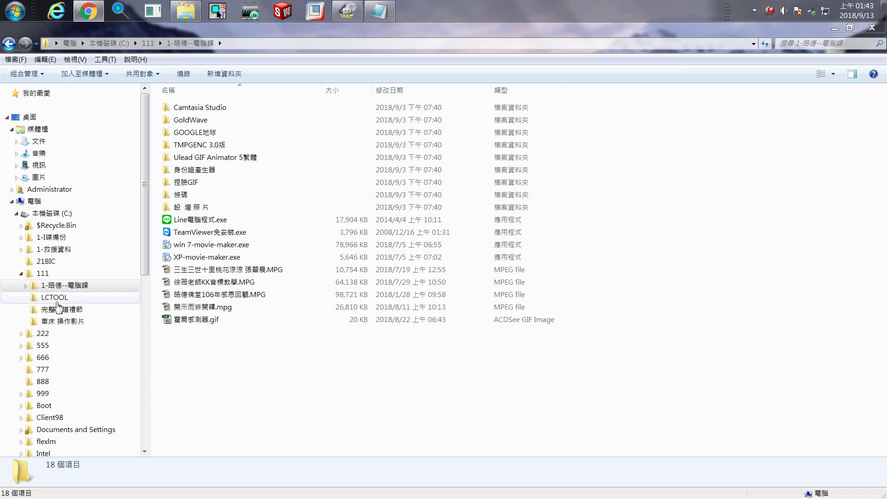
left_click(54, 370)
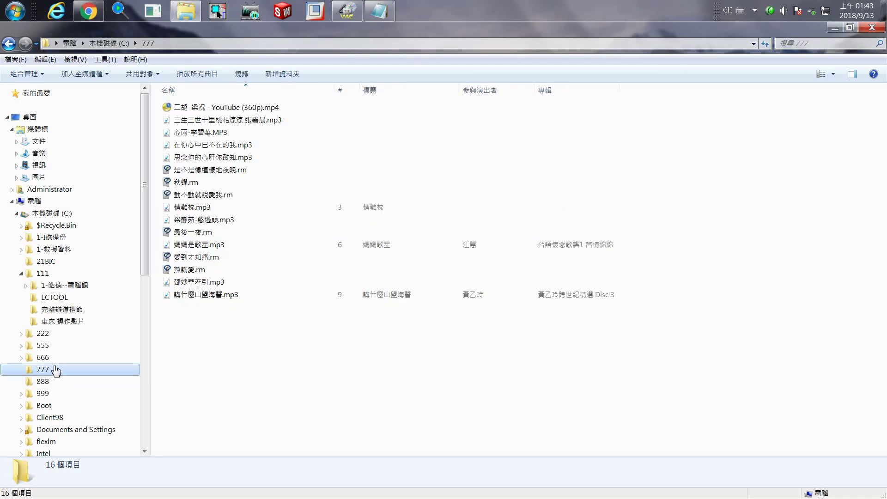
Rename the downloaded video file 二胡 梁祝 - YouTube (360p).mp4 as 二胡 梁祝.mp4
left_click(245, 109)
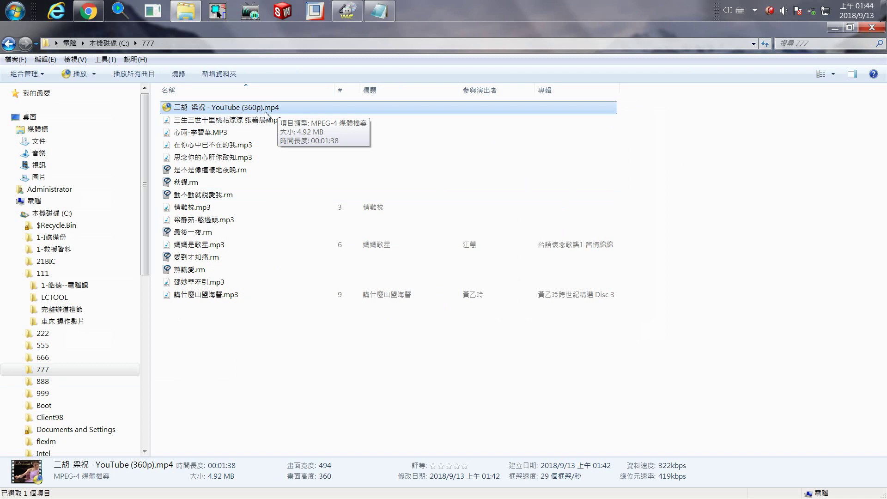
left_click(208, 109)
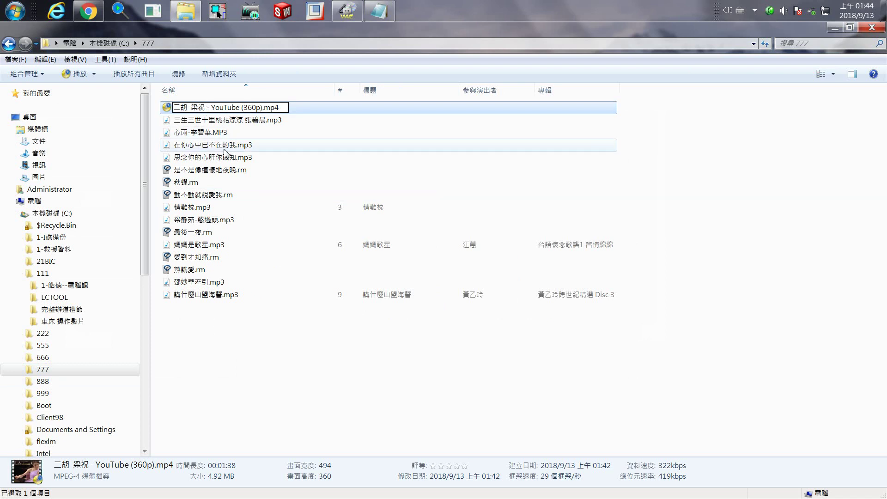
key("BackSpace")
key("BackSpace")
key("BackSpace")
key("BackSpace")
key("BackSpace")
key("BackSpace")
key("BackSpace")
key("BackSpace")
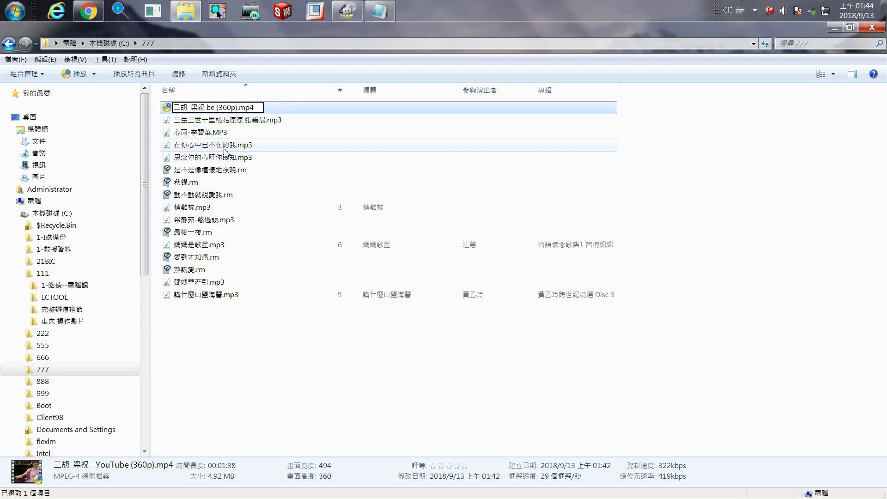
key("Delete")
key("Delete")
key("Delete")
key("Delete")
key("Delete")
key("Delete")
key("Delete")
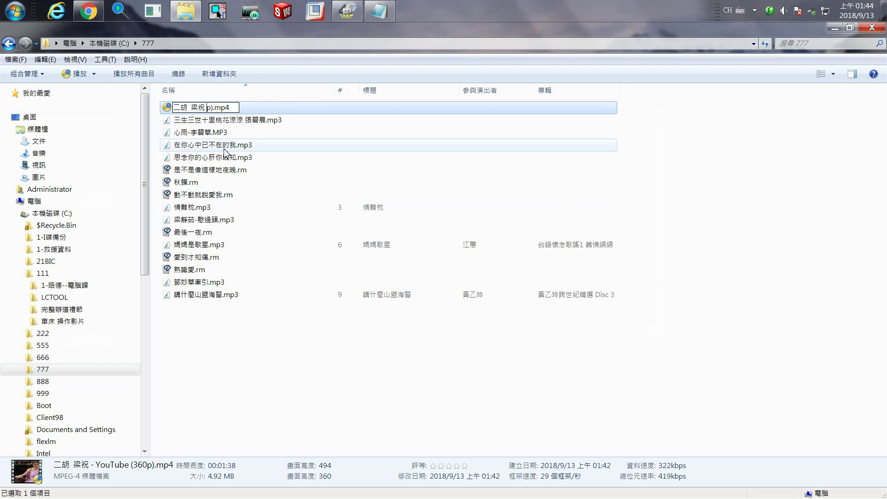
key("Delete")
key("BackSpace")
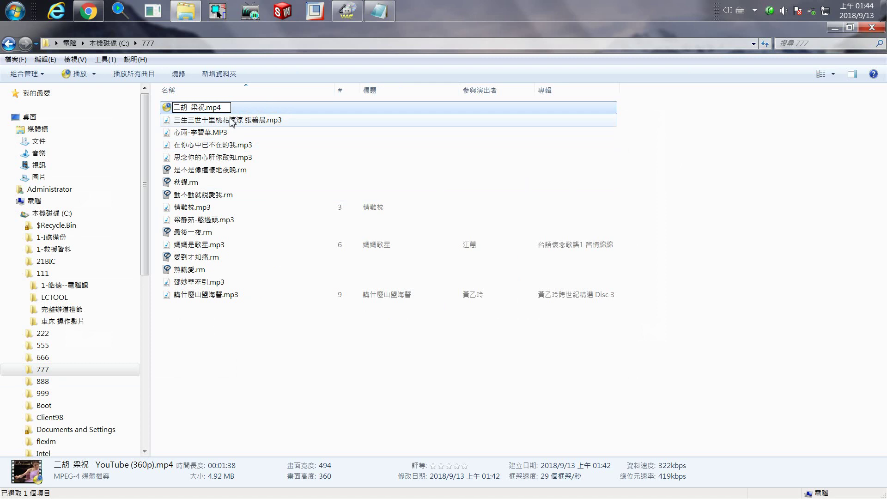
left_click(231, 120)
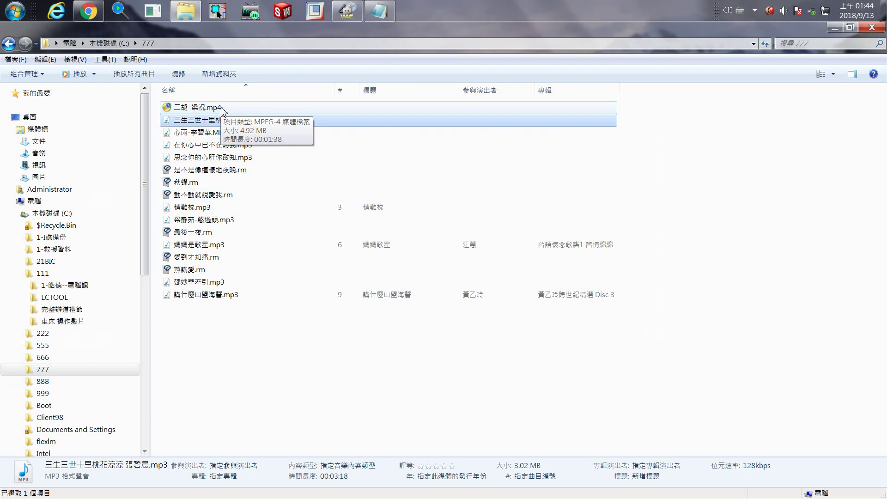
Change the extension of the video file 二胡 梁祝.mp4 to mpG and accept the extension change
left_click(219, 109)
left_click(219, 110)
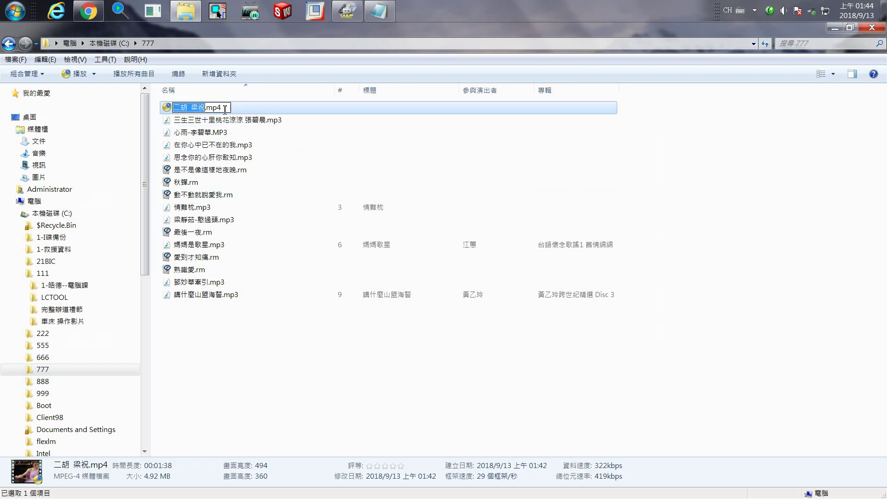
left_click(225, 109)
key("BackSpace")
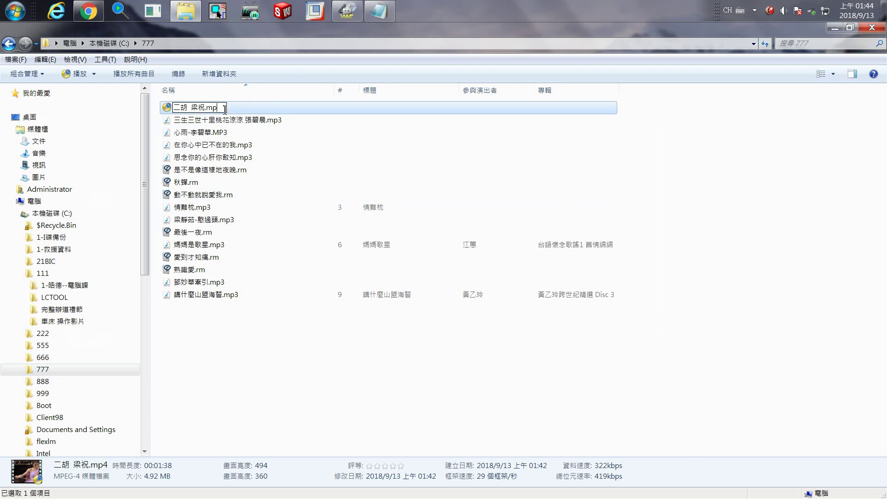
type("G")
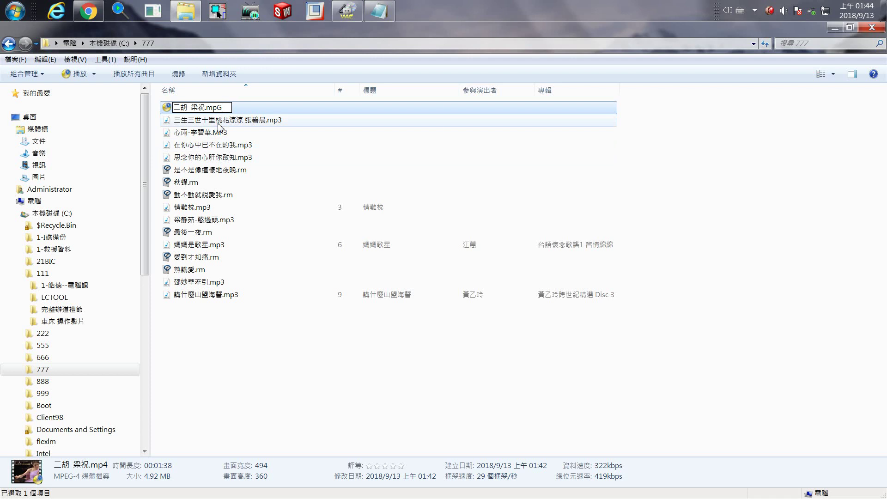
key("Return")
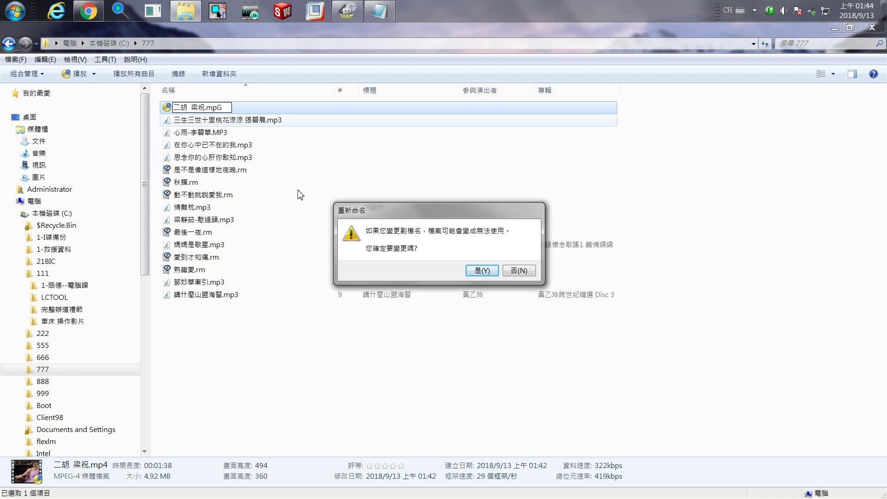
left_click(482, 271)
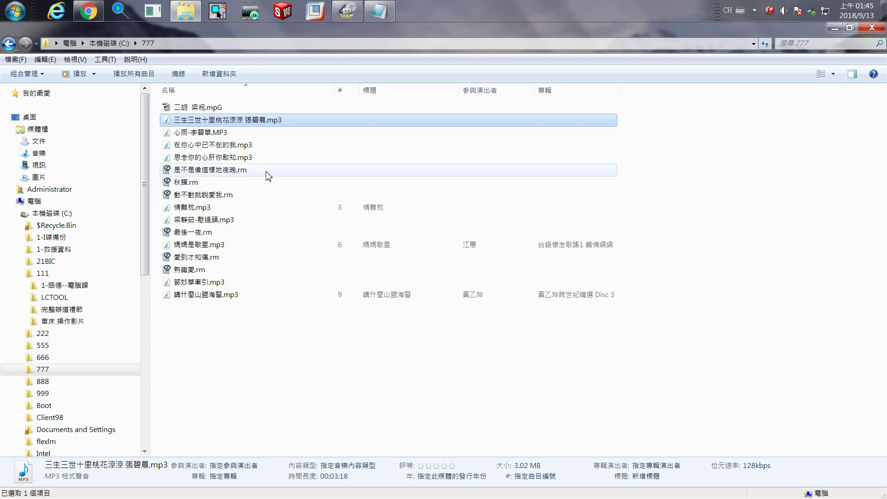
Change the extension of the audio file 思念你的心肝你敢知.mp3 to mp4 and accept the extension change
left_click(249, 159)
left_click(250, 159)
left_click(257, 161)
key("BackSpace")
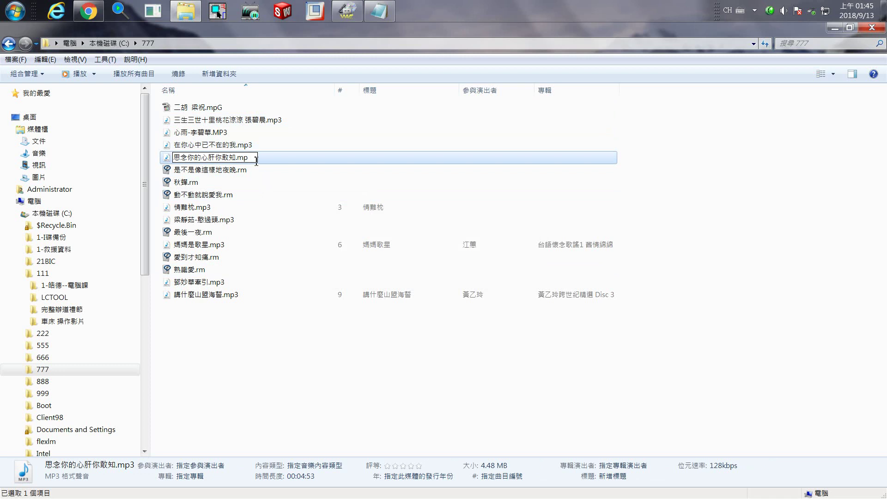
type("4")
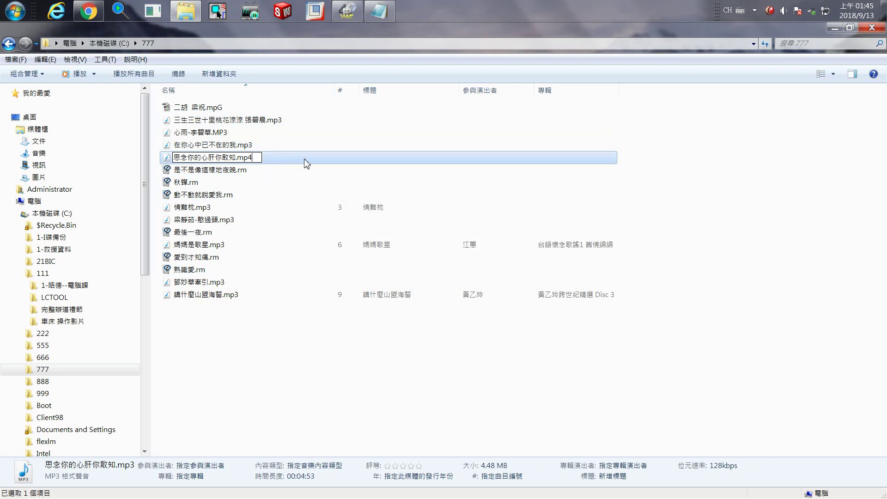
key("Return")
left_click(480, 271)
mouse_move(167, 161)
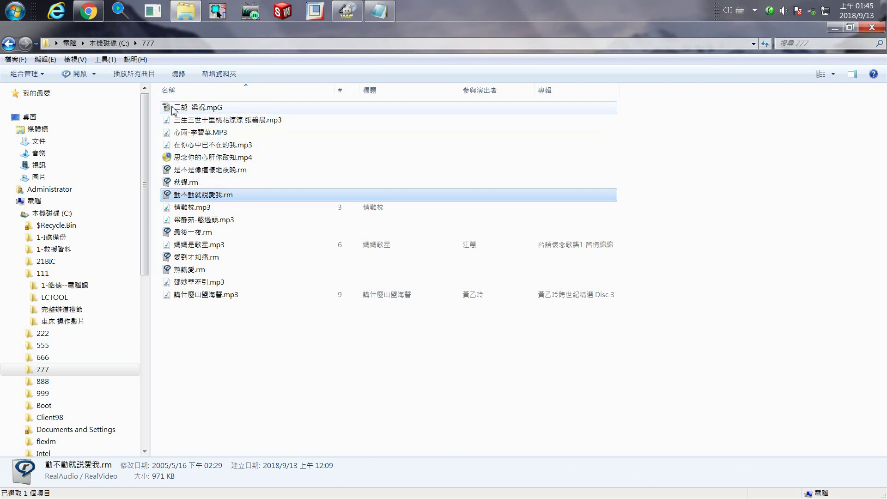
mouse_move(166, 111)
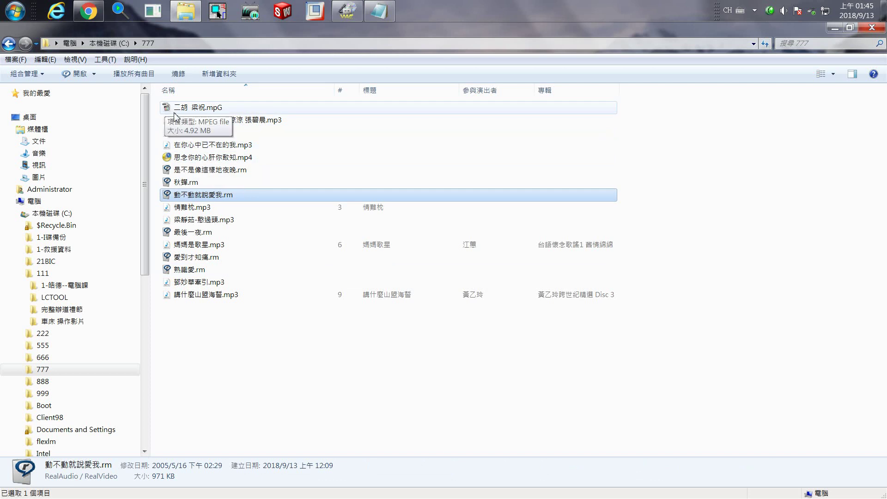
Change the extension of 思念你的心肝你敢知.mp4 to mpG and accept the extension change
left_click(254, 159)
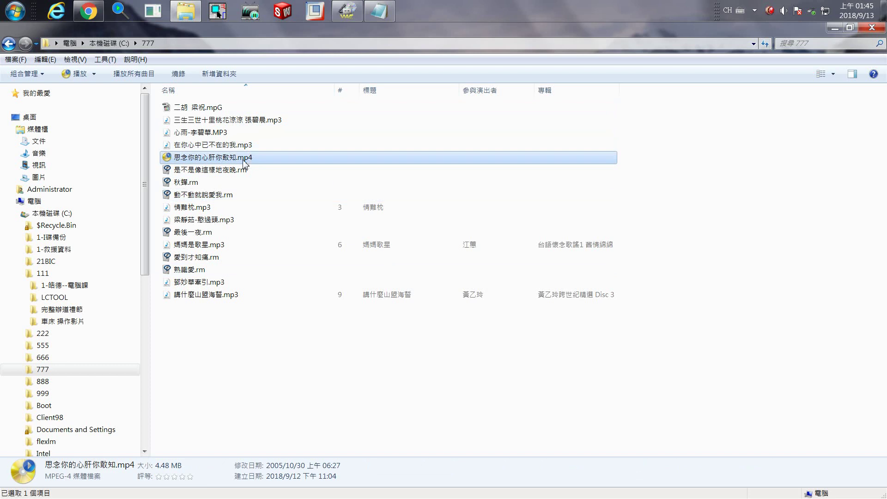
left_click(258, 160)
left_click(255, 160)
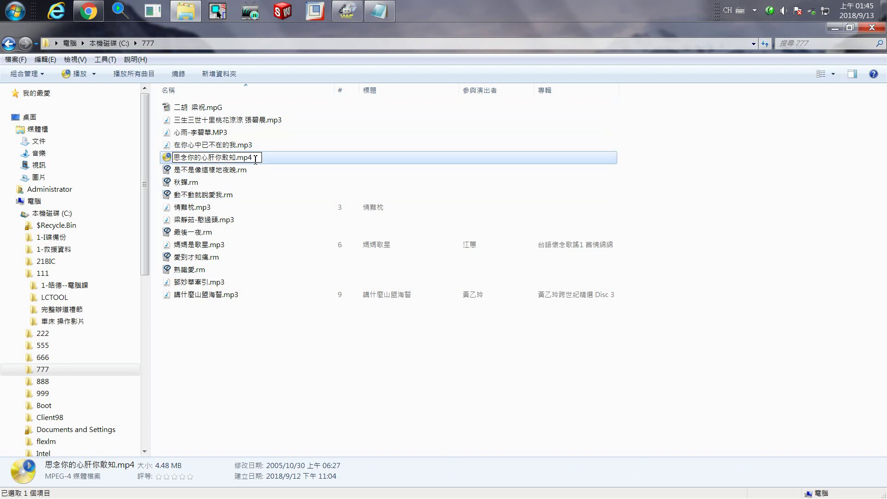
key("BackSpace")
type("G")
key("Return")
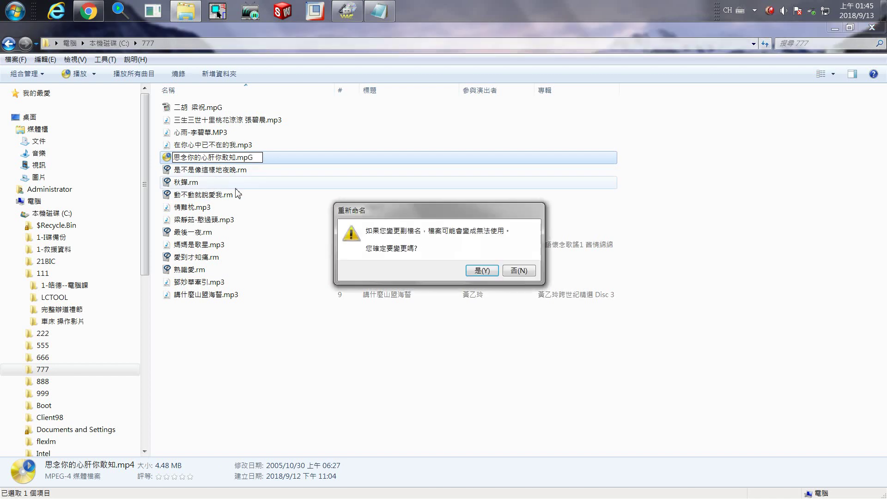
left_click(481, 270)
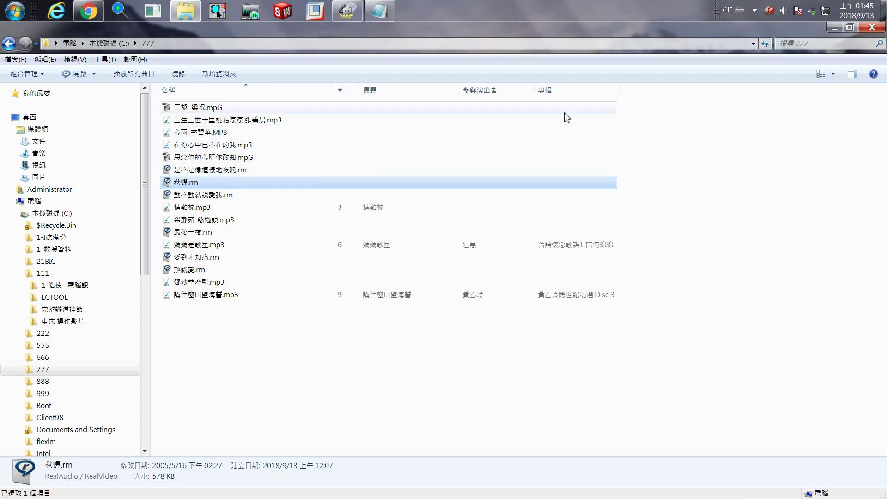
Show the folder in 詳細資料 view, add the 大小 column and place it directly after the 名稱 column
left_click(832, 74)
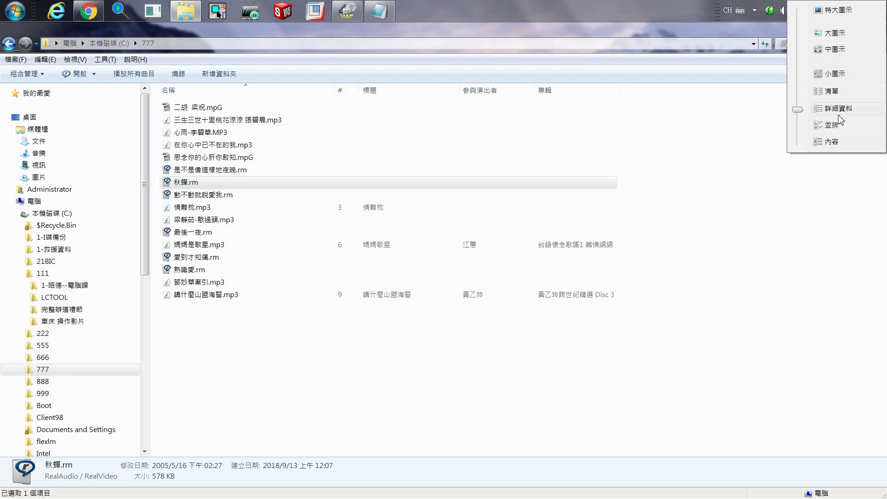
left_click(846, 109)
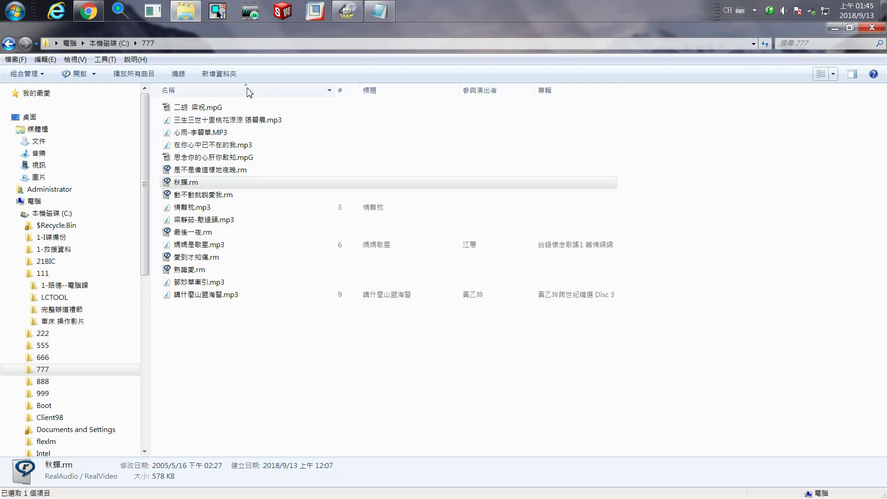
right_click(270, 89)
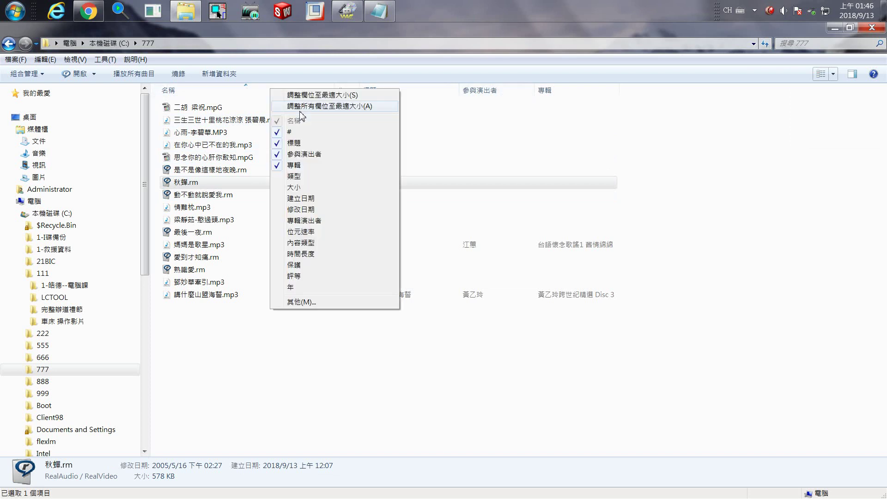
left_click(280, 187)
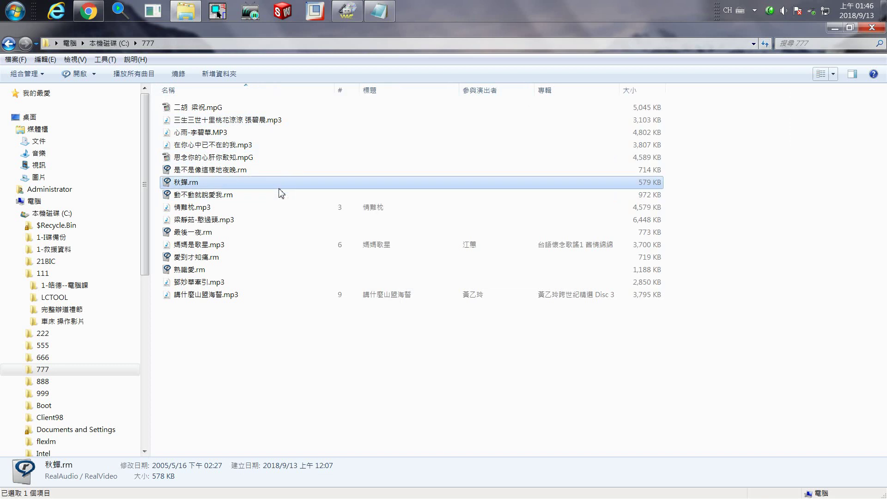
left_click_drag(628, 98, 314, 106)
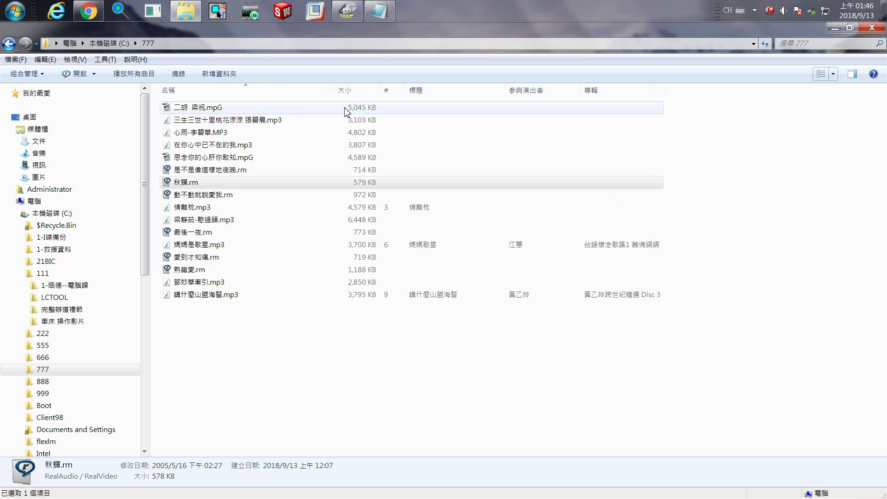
Select 二胡 梁祝.mpG and check its file size against the other media files in the folder
left_click(205, 107)
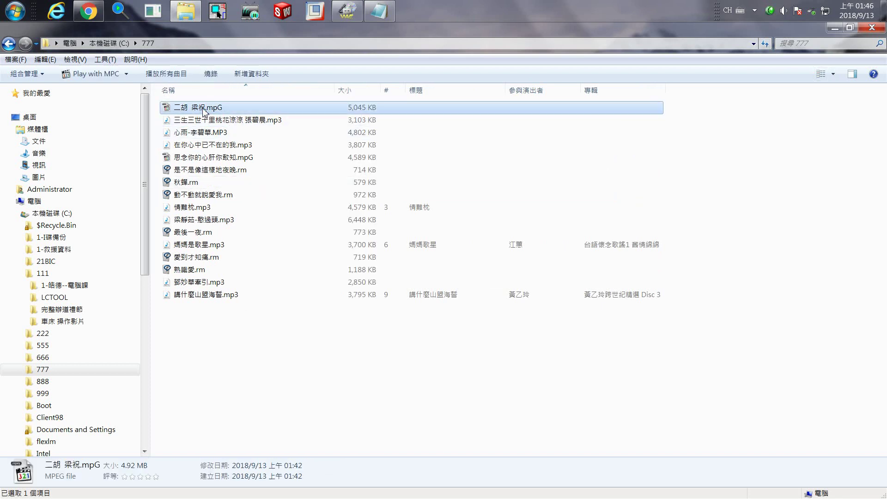
left_click(358, 118)
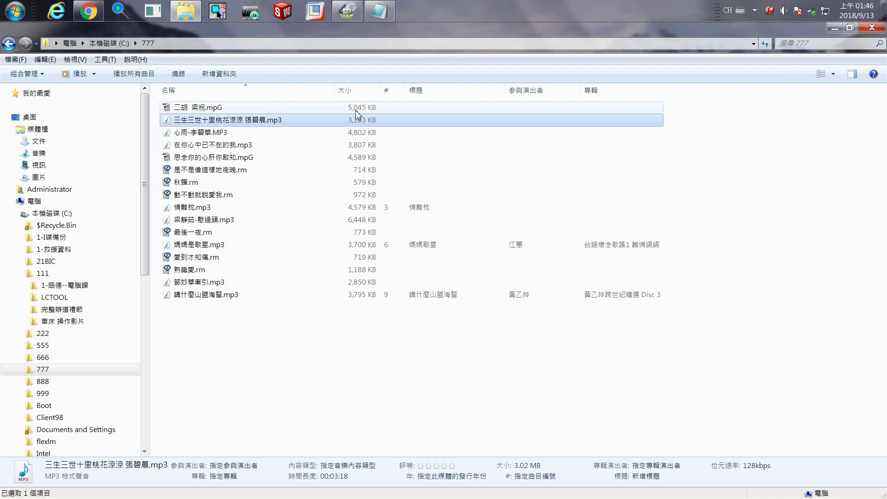
left_click(353, 110)
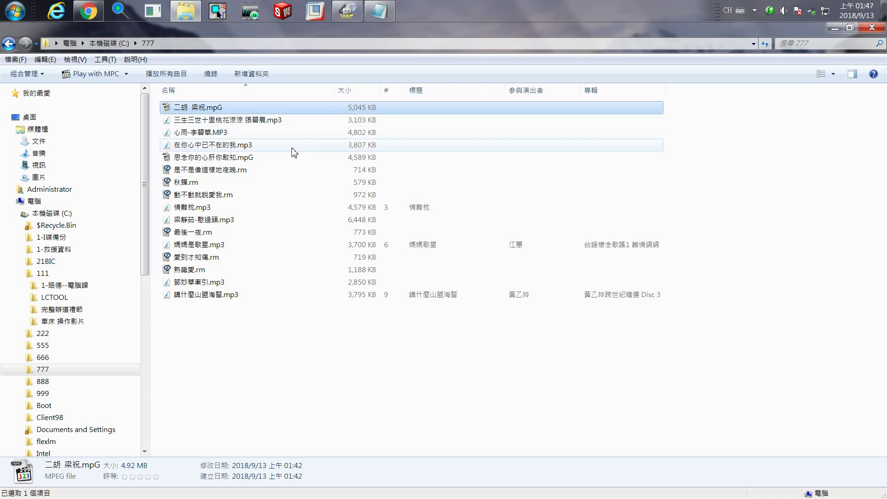
mouse_move(292, 152)
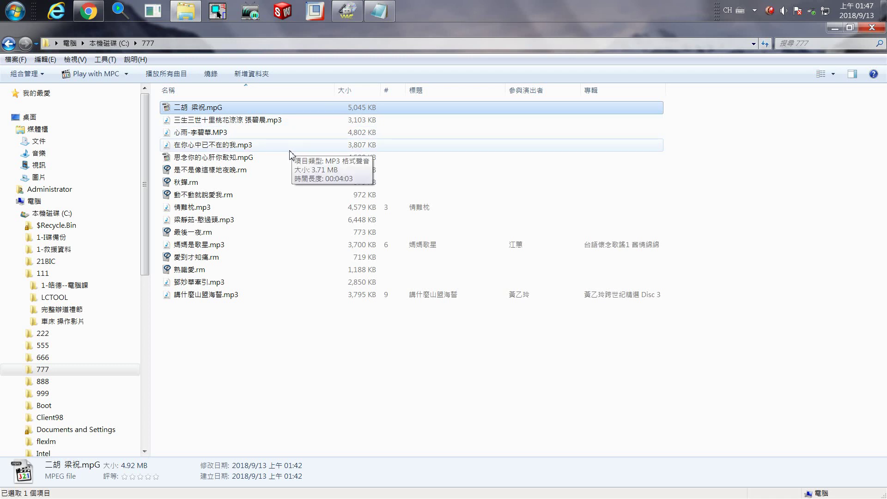